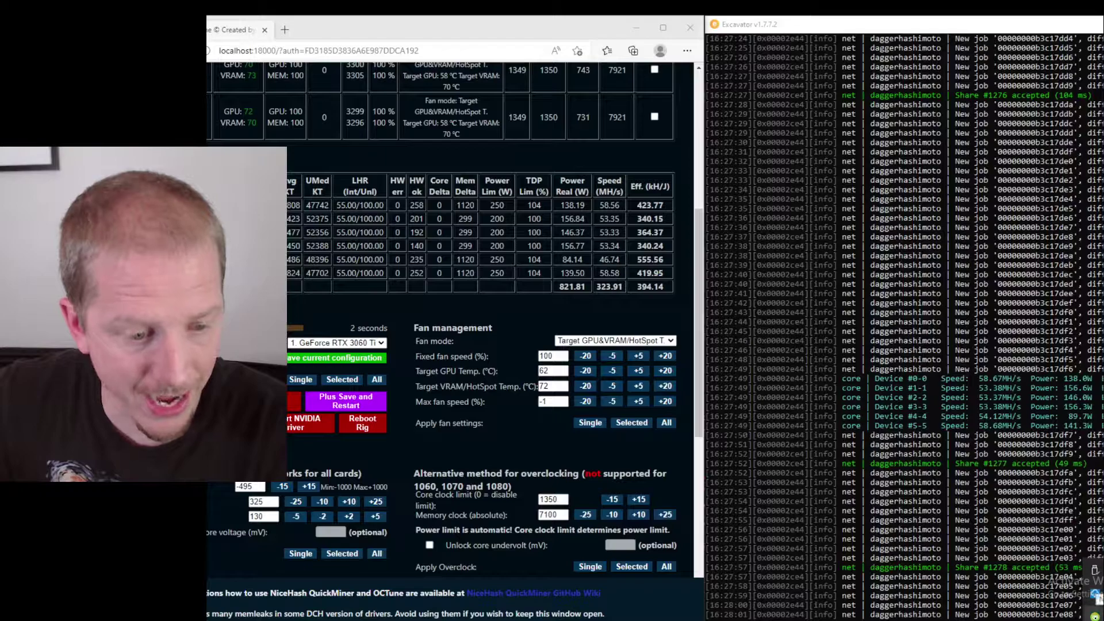
- Open OCTune from the QuickMiner tray icon and bring up the Health Monitor table
right_click(1095, 615)
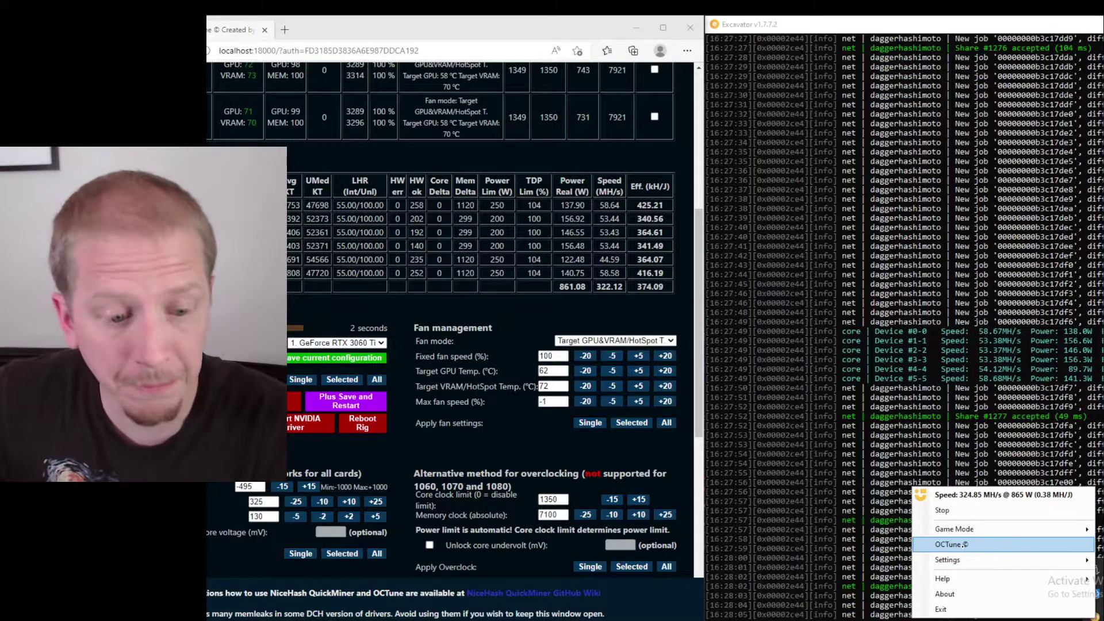
click(965, 545)
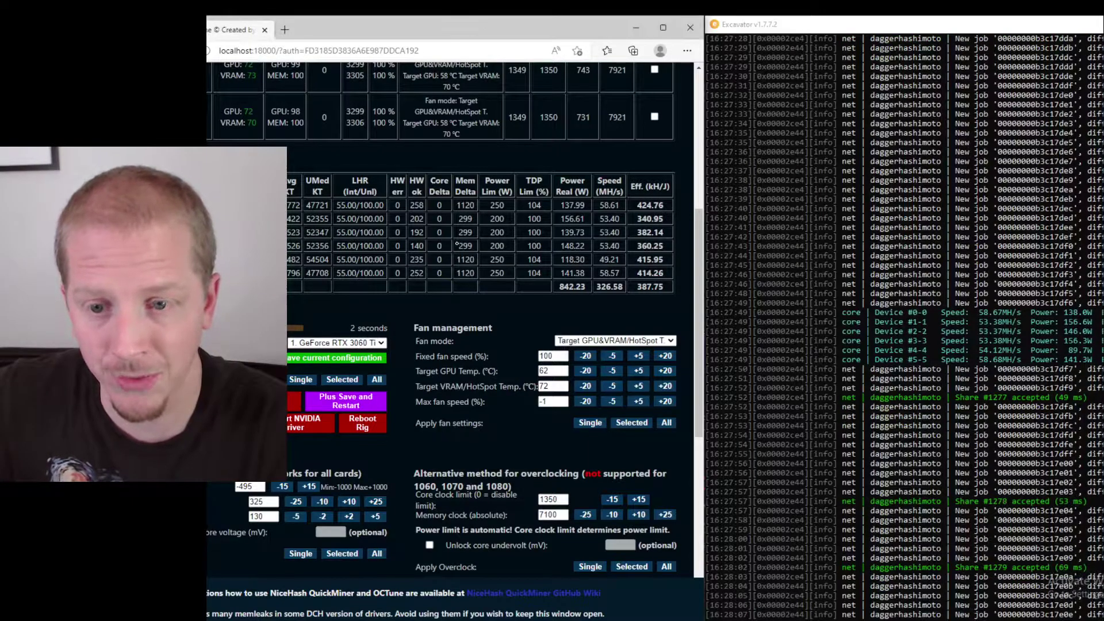
scroll(454, 256, up, 6)
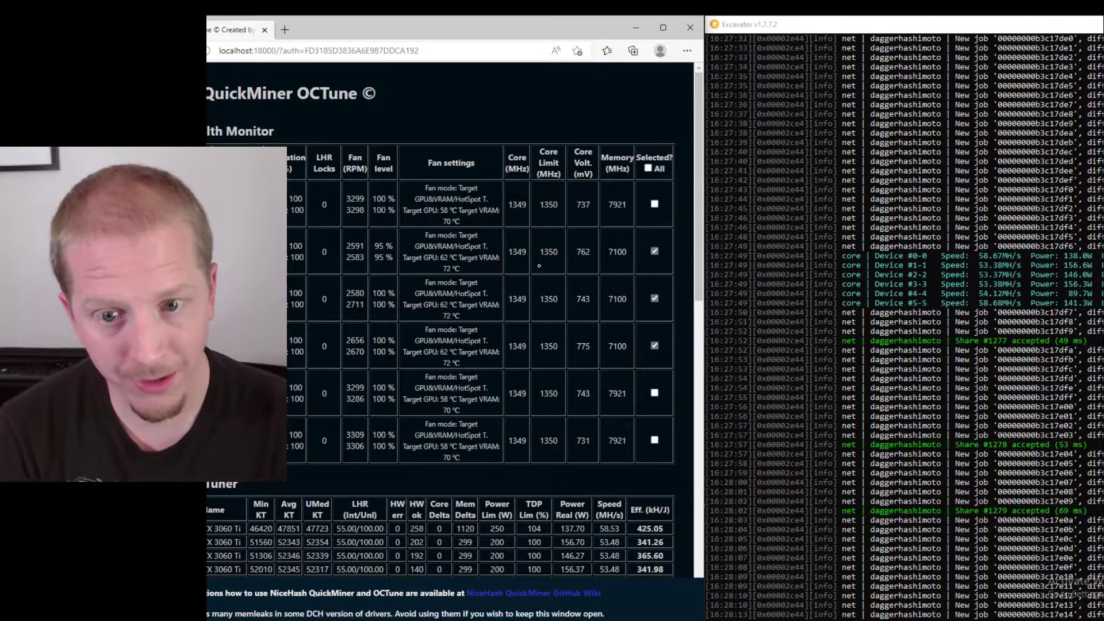
scroll(539, 265, down, 1)
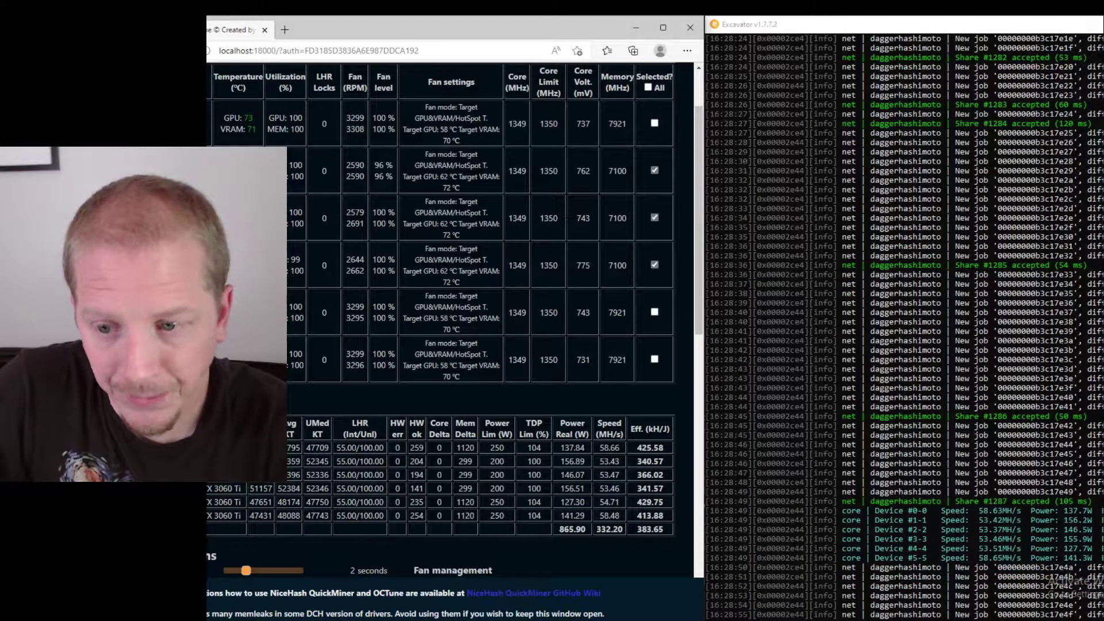
scroll(442, 247, down, 1)
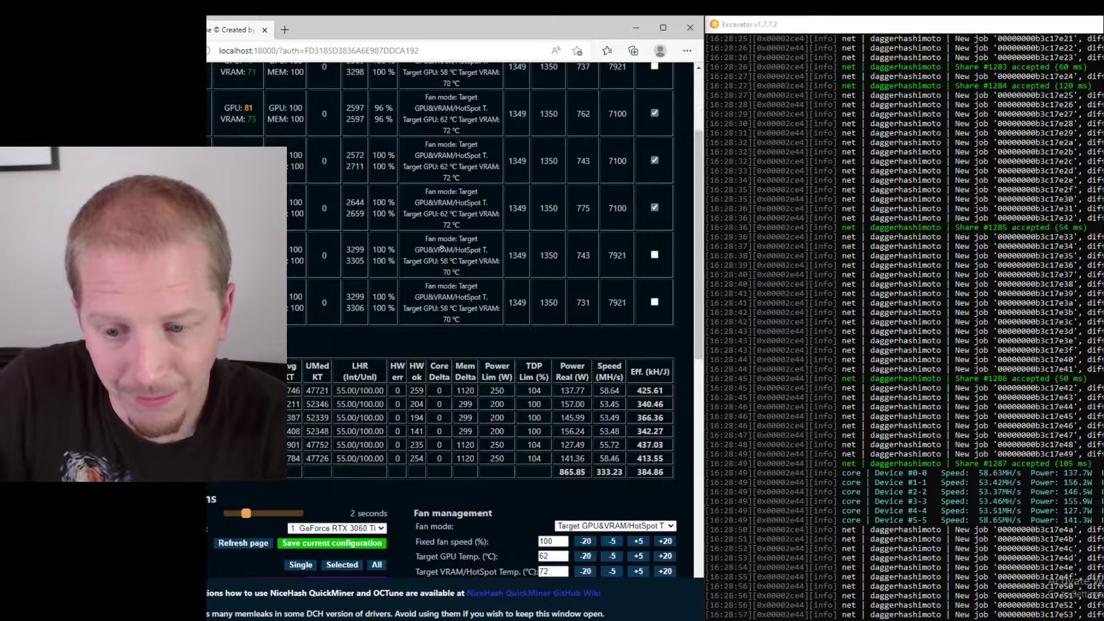
scroll(443, 247, down, 5)
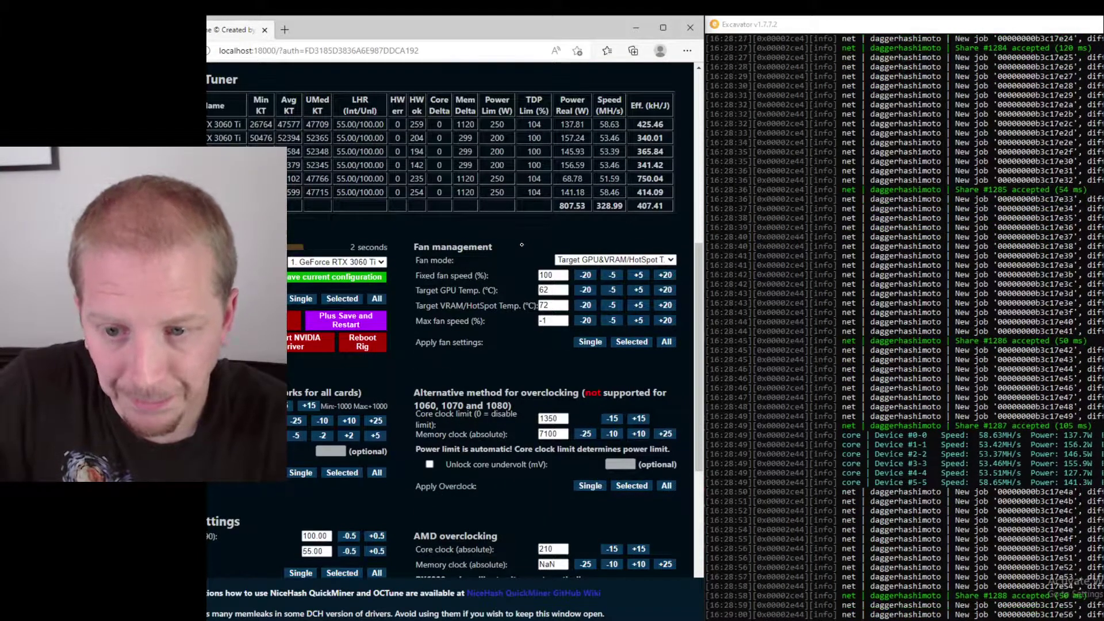
scroll(521, 245, down, 2)
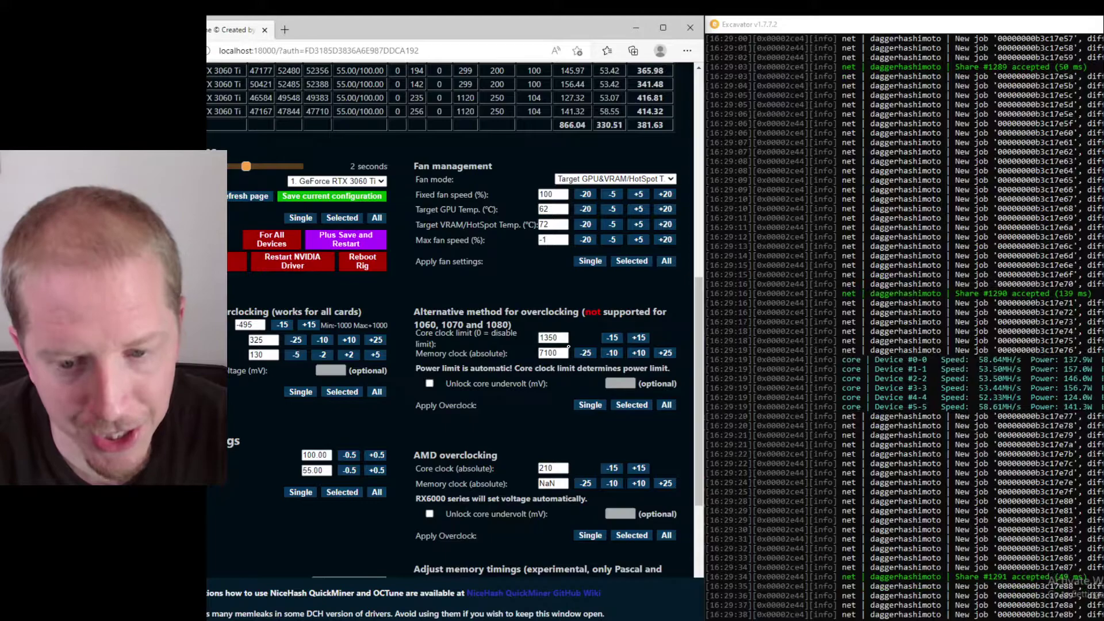
scroll(570, 212, up, 5)
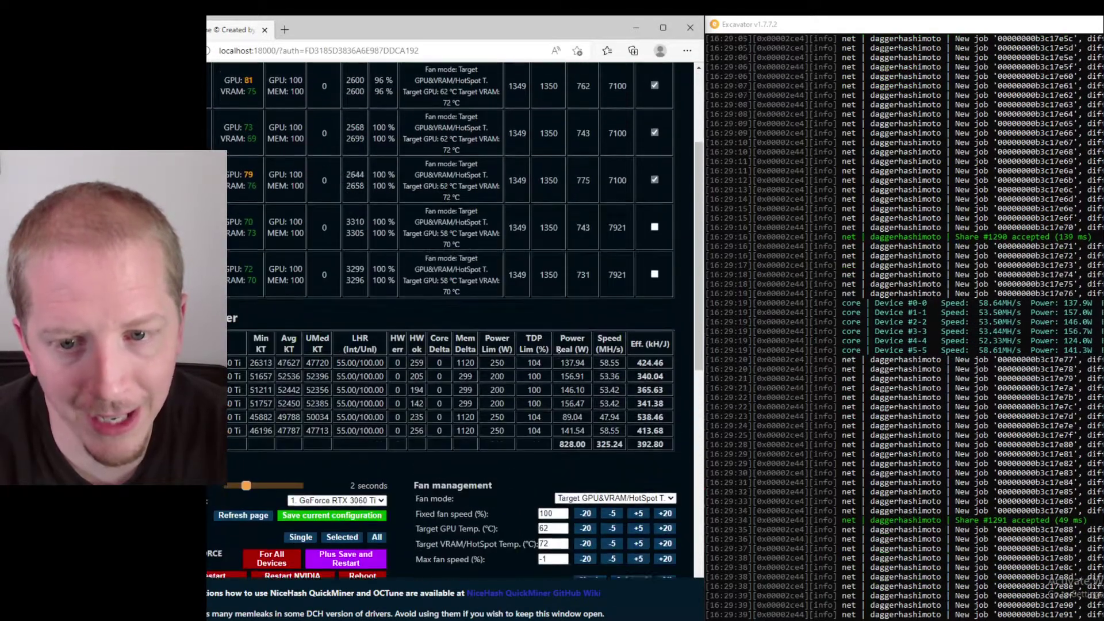
scroll(570, 212, up, 2)
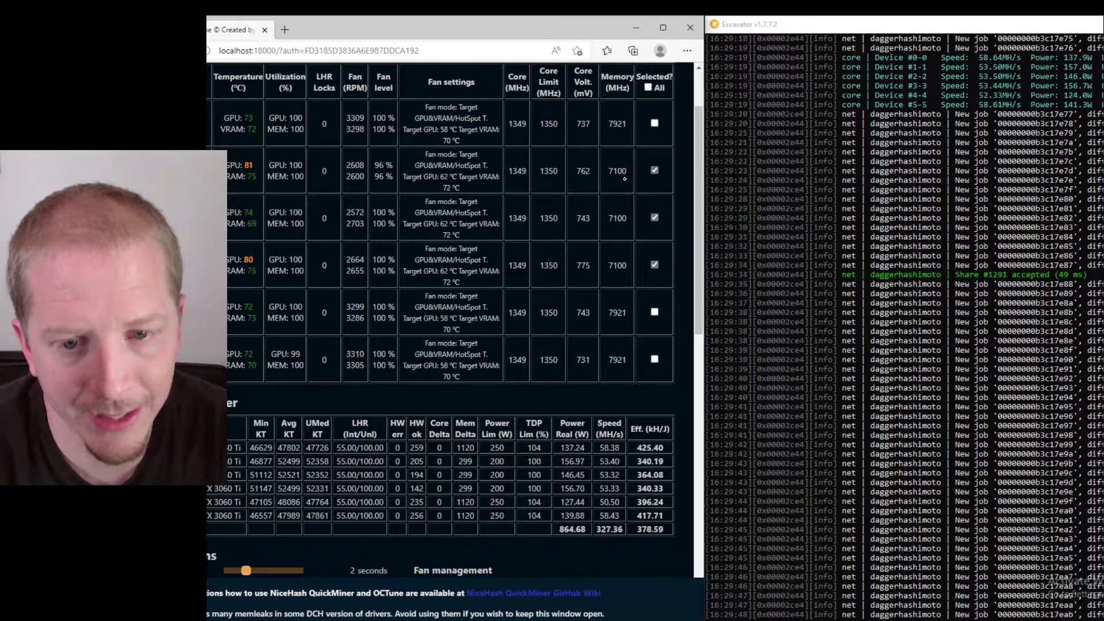
scroll(616, 232, down, 7)
scroll(551, 347, down, 1)
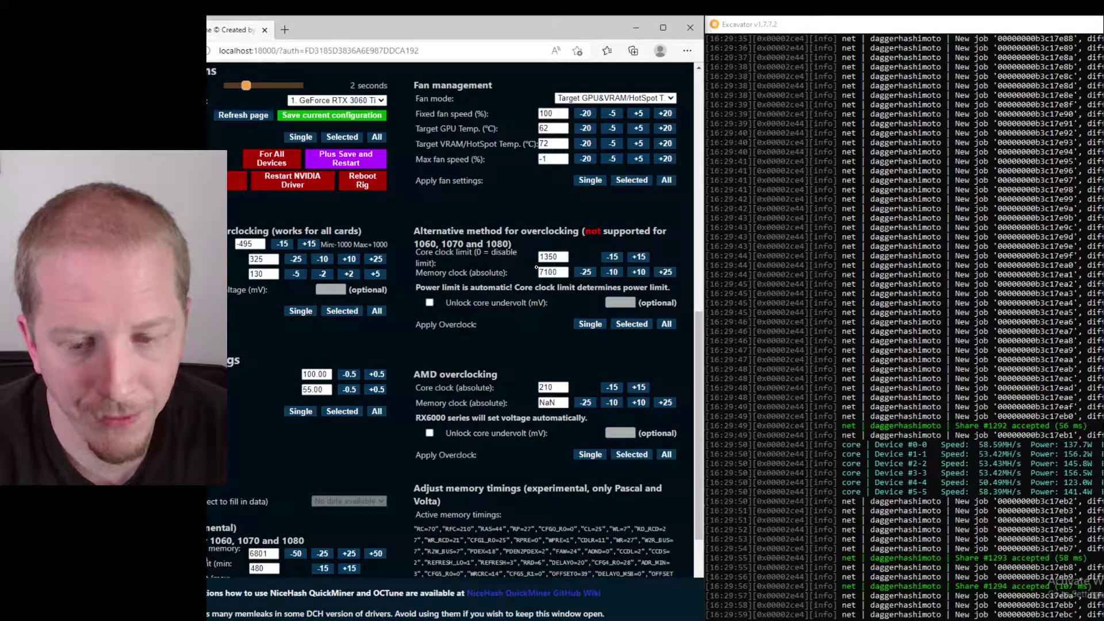
scroll(536, 267, up, 7)
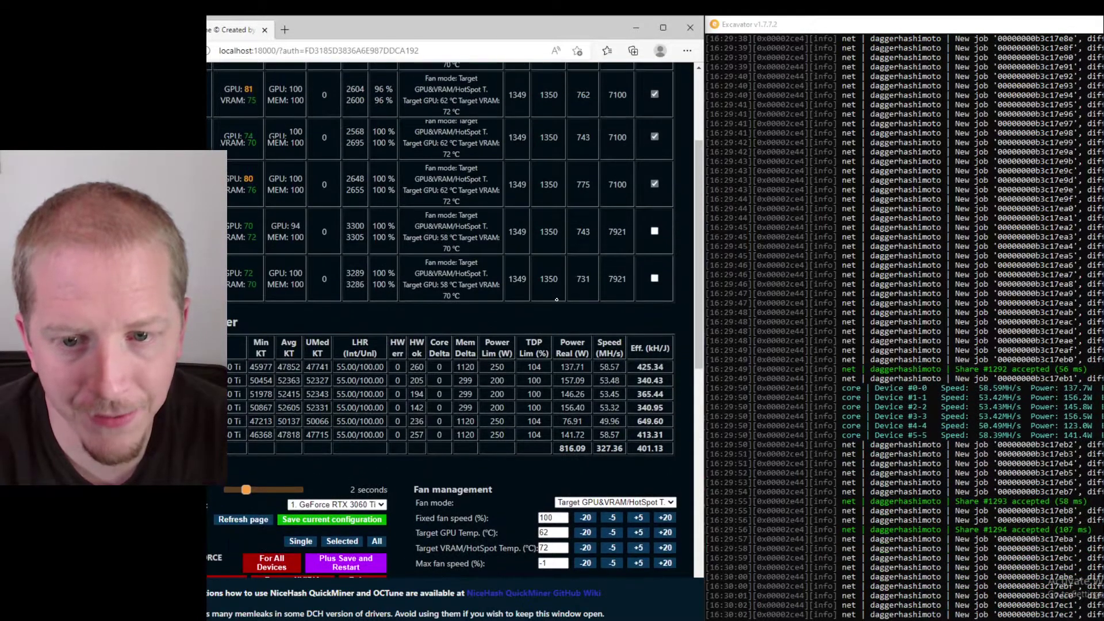
scroll(557, 300, up, 3)
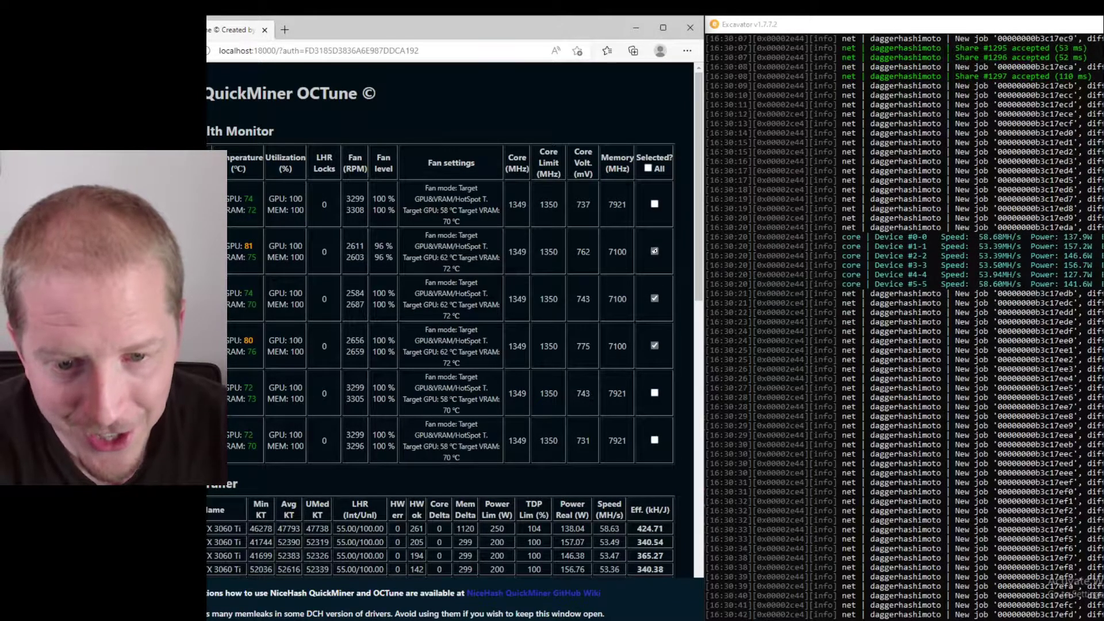
- Adjust the card selection and apply the 7125 MHz memory overclock to the selected RTX 3060 Ti cards
click(655, 251)
click(655, 299)
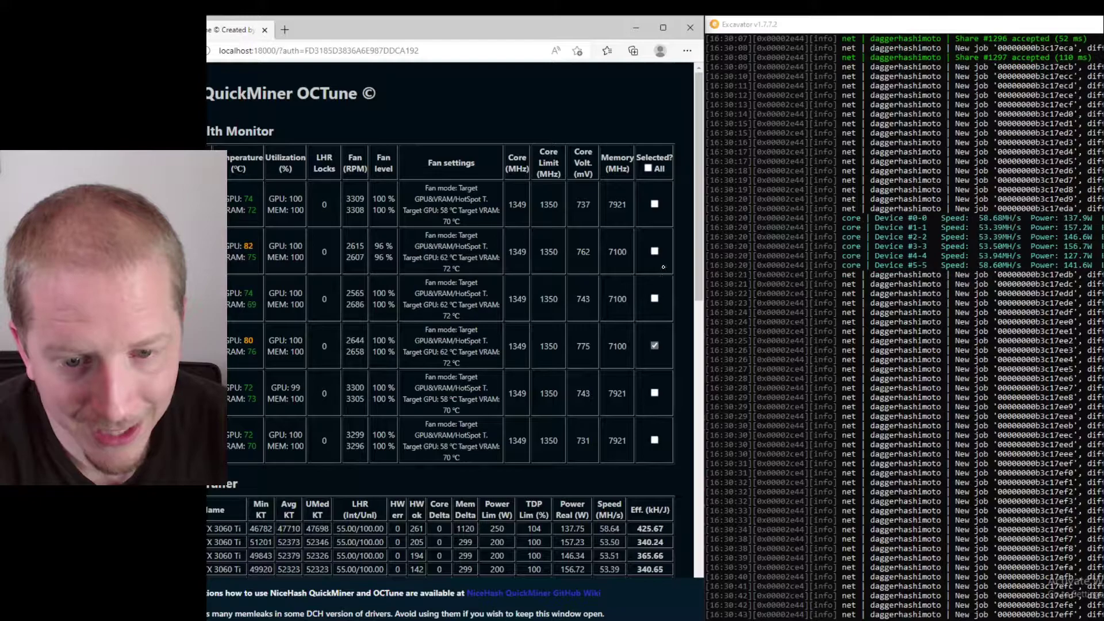
click(654, 299)
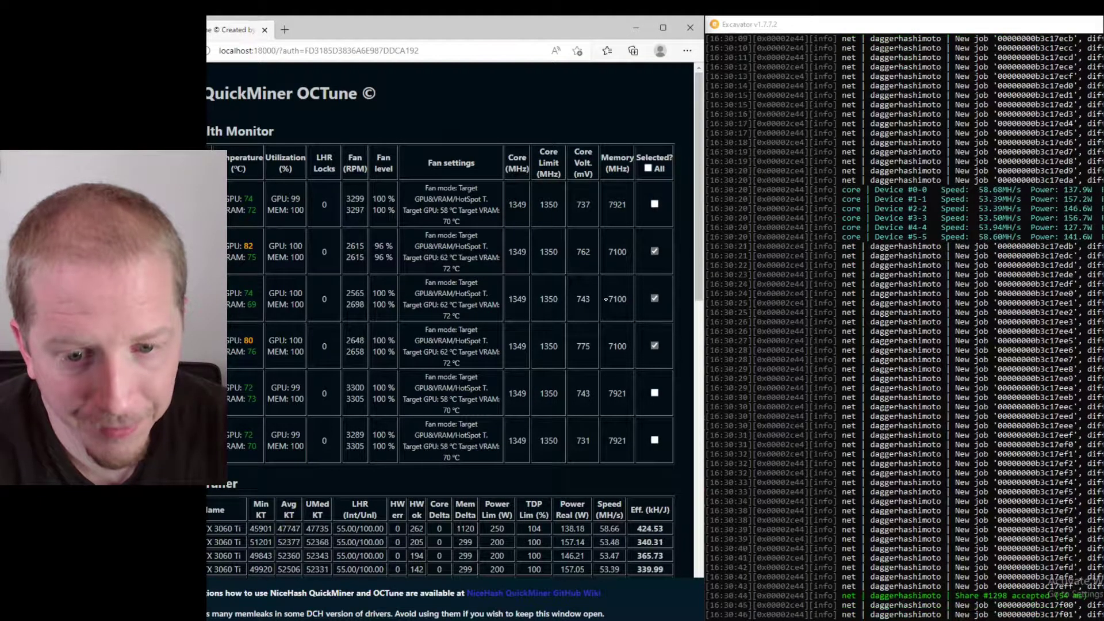
scroll(589, 315, down, 10)
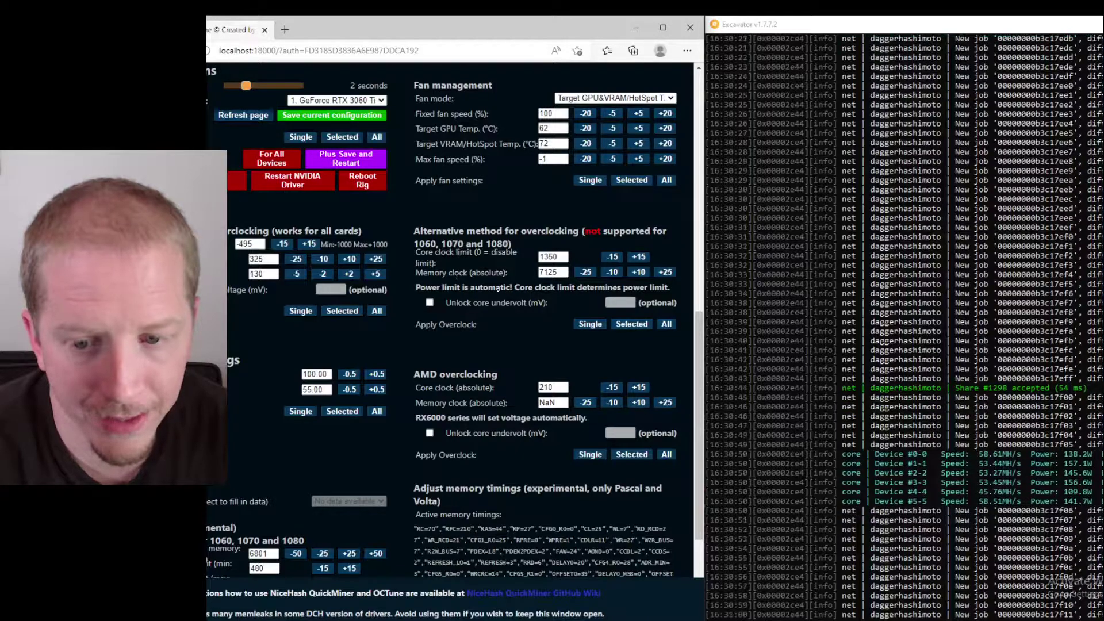
click(632, 324)
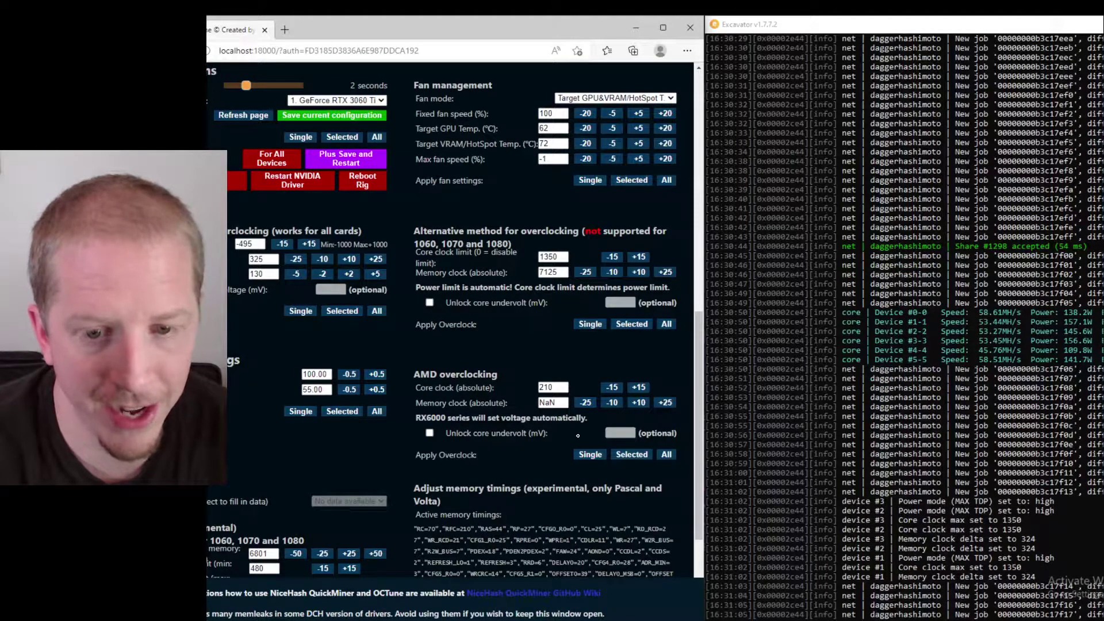
scroll(578, 436, up, 8)
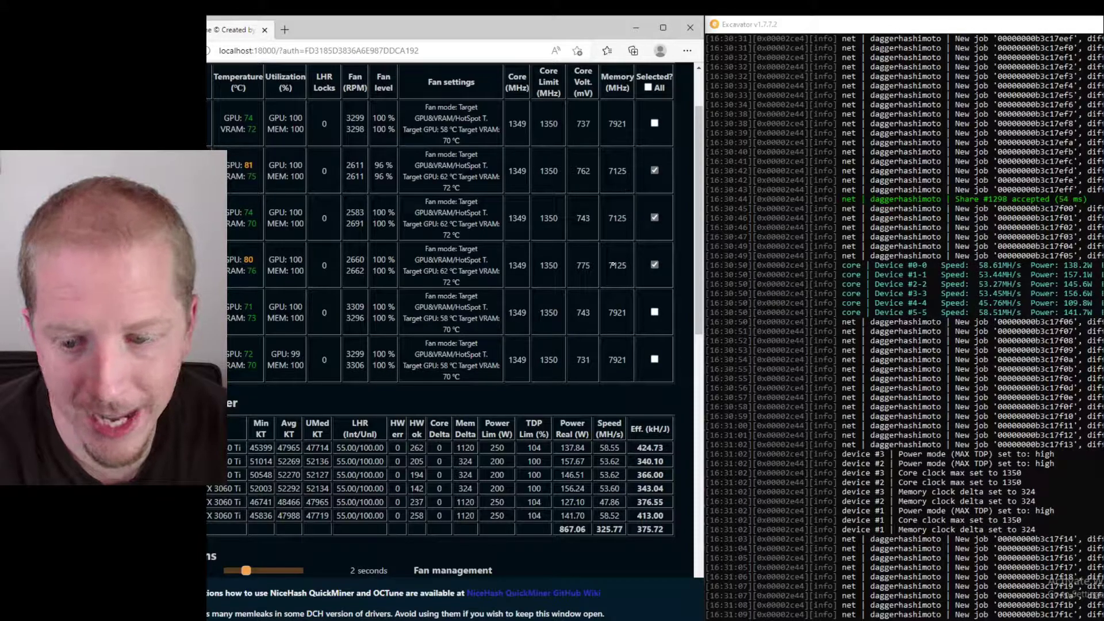
scroll(604, 269, down, 1)
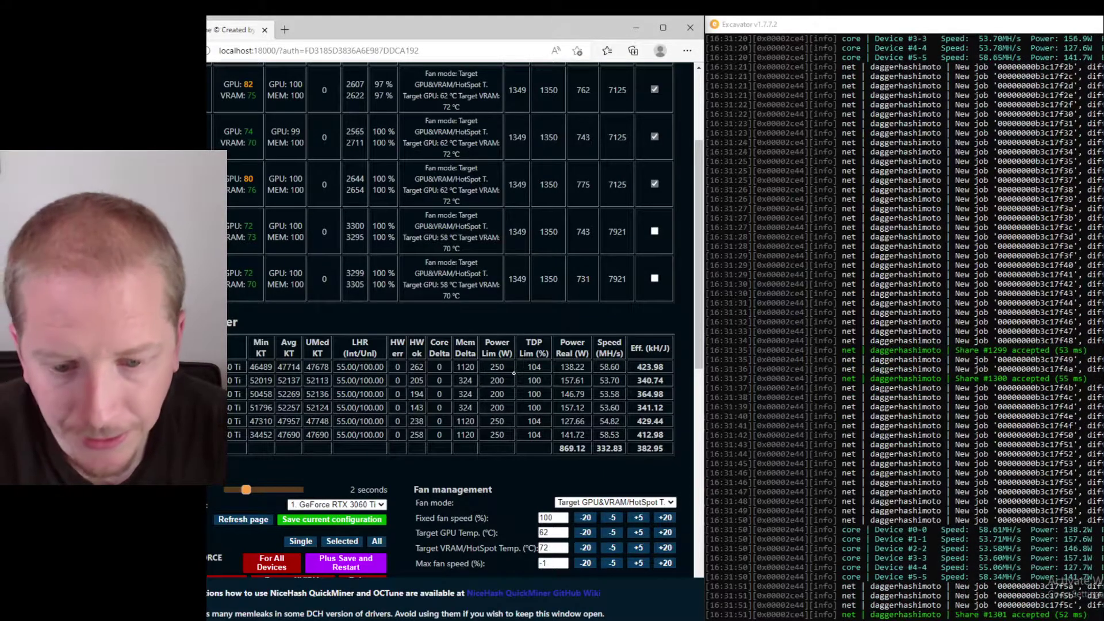
scroll(514, 373, down, 8)
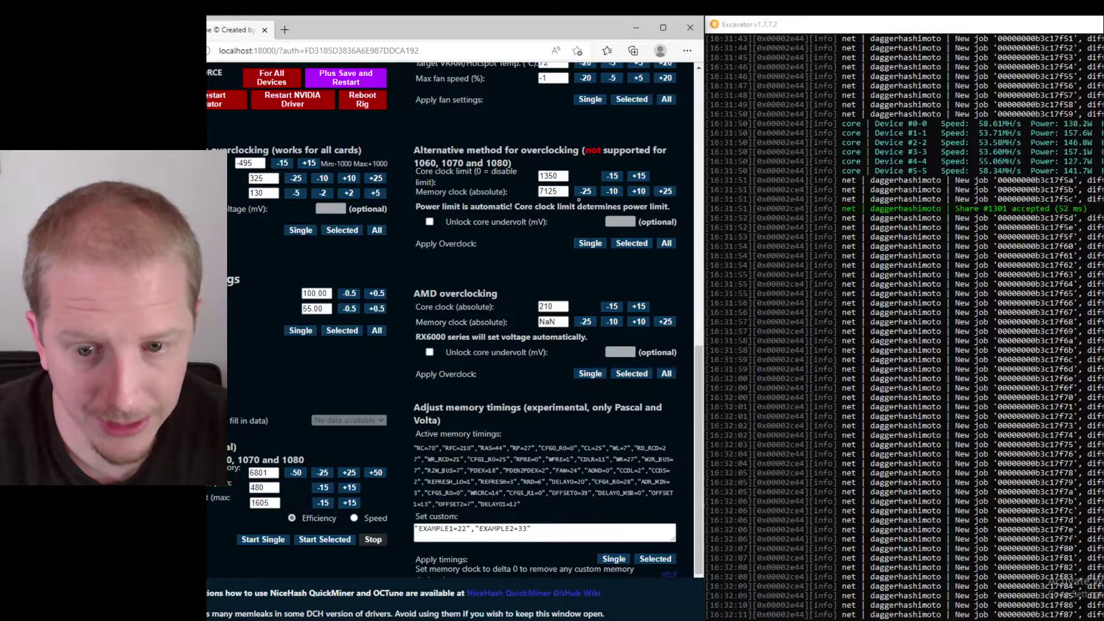
scroll(603, 213, up, 3)
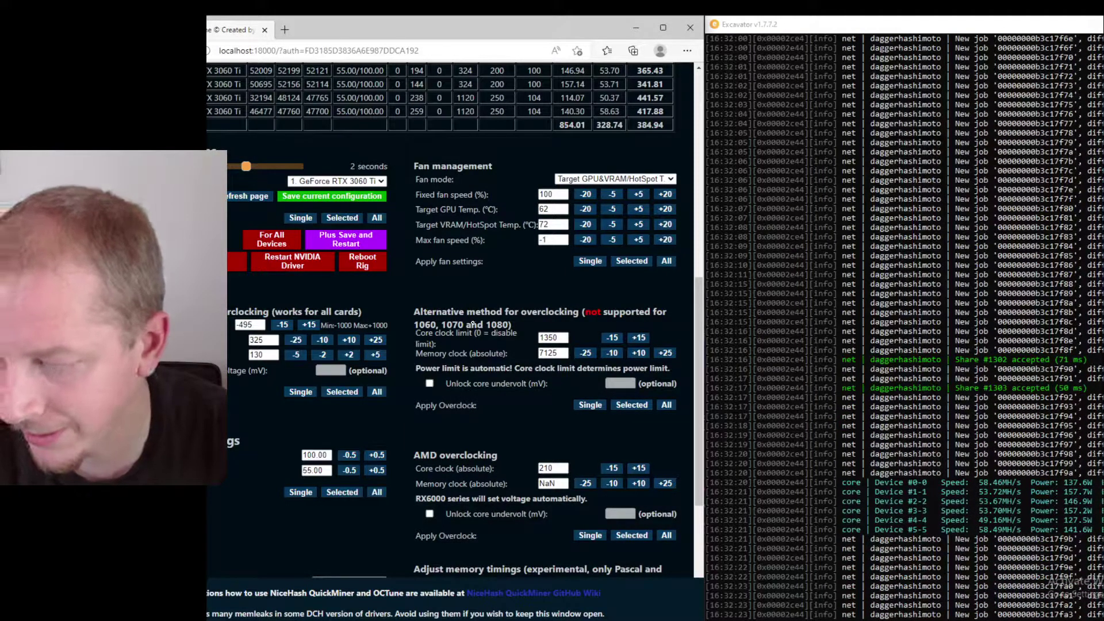
scroll(472, 325, down, 4)
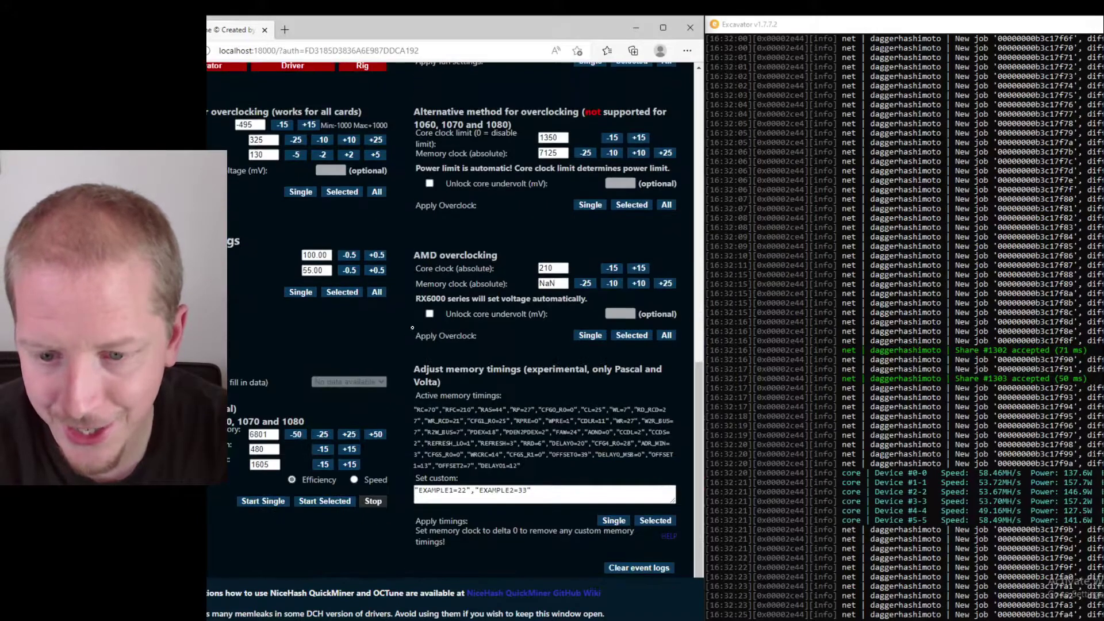
scroll(412, 328, up, 10)
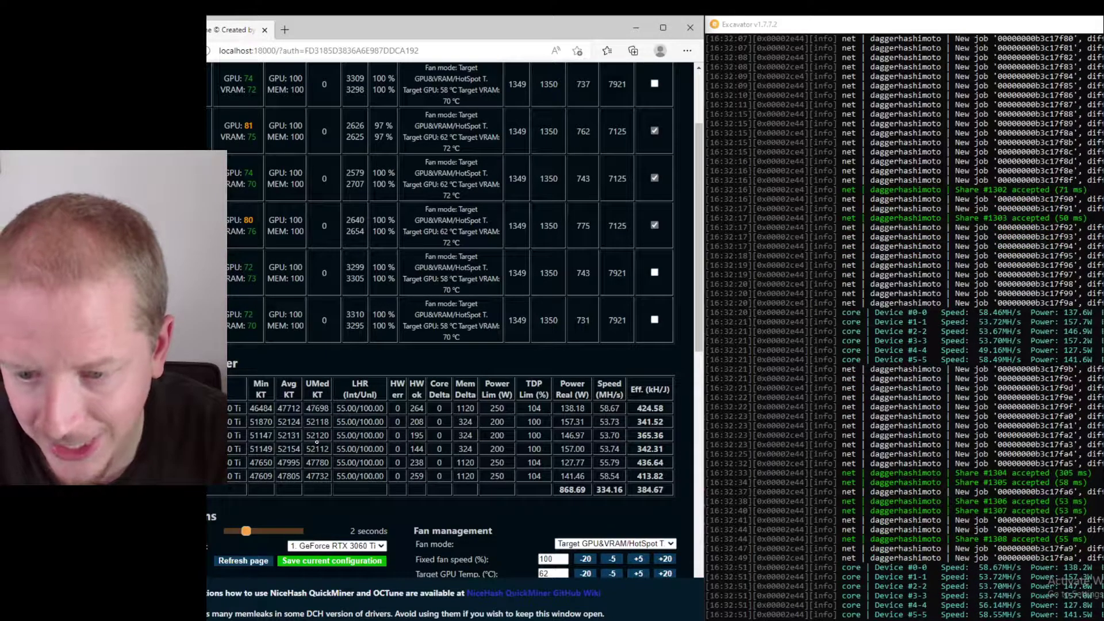
scroll(448, 418, up, 1)
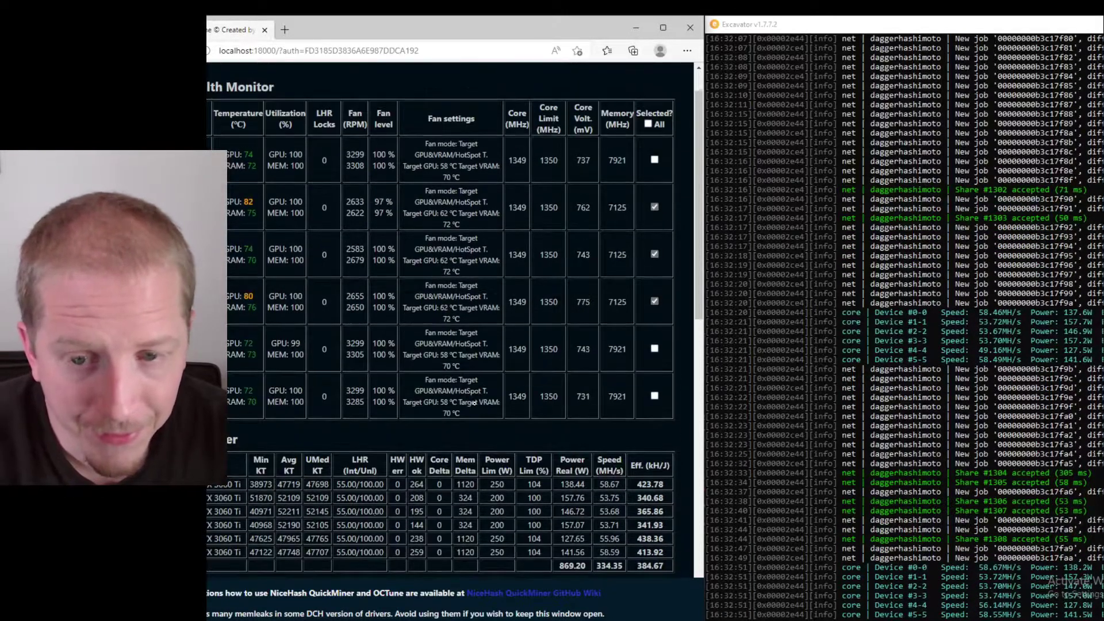
scroll(430, 346, up, 1)
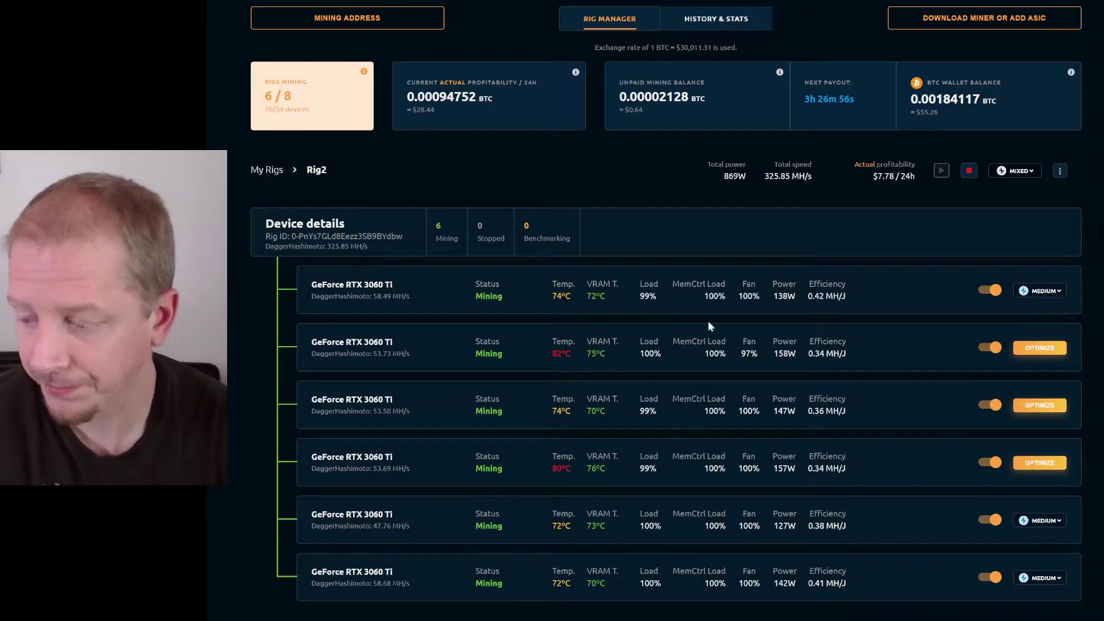
- Apply the Lite optimization profile to Rig2's second RTX 3060 Ti
click(1040, 349)
click(1039, 388)
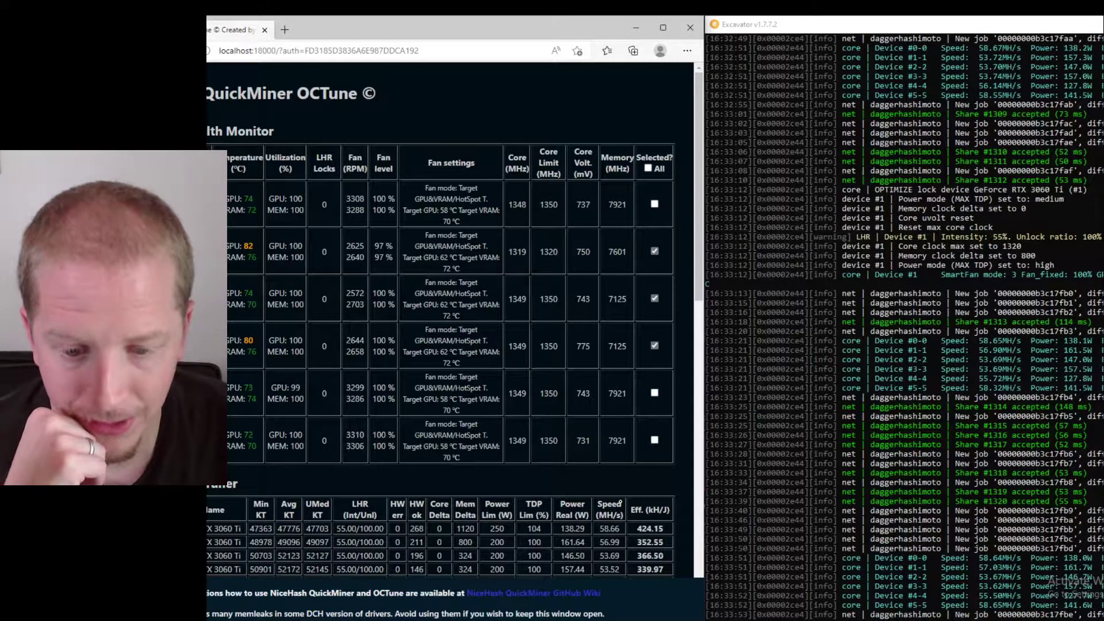
scroll(620, 498, down, 2)
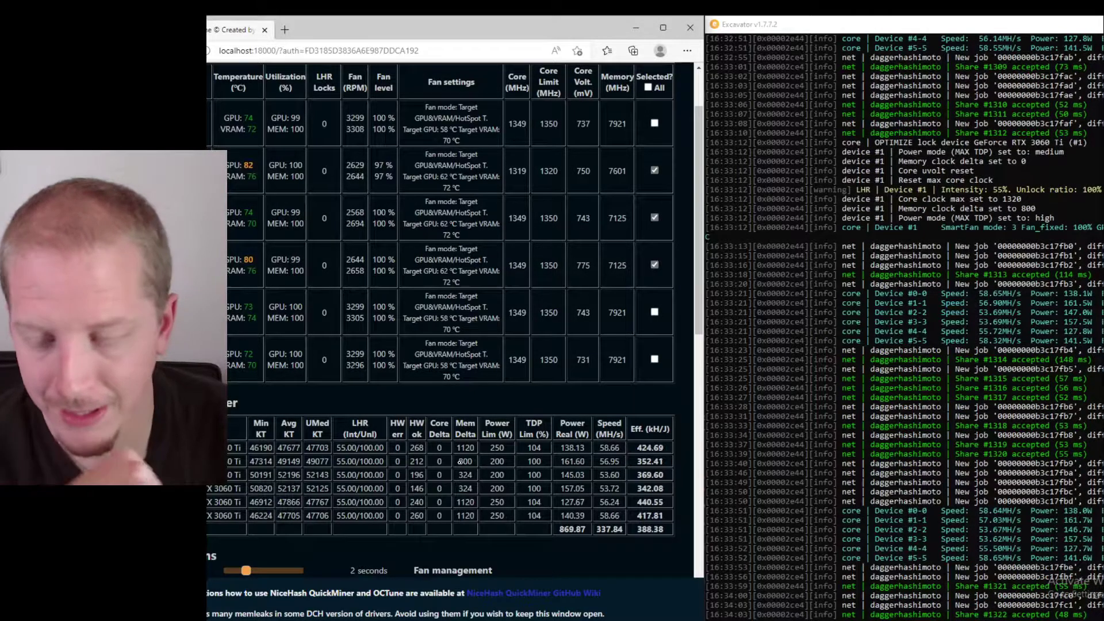
scroll(471, 458, down, 1)
scroll(471, 455, down, 1)
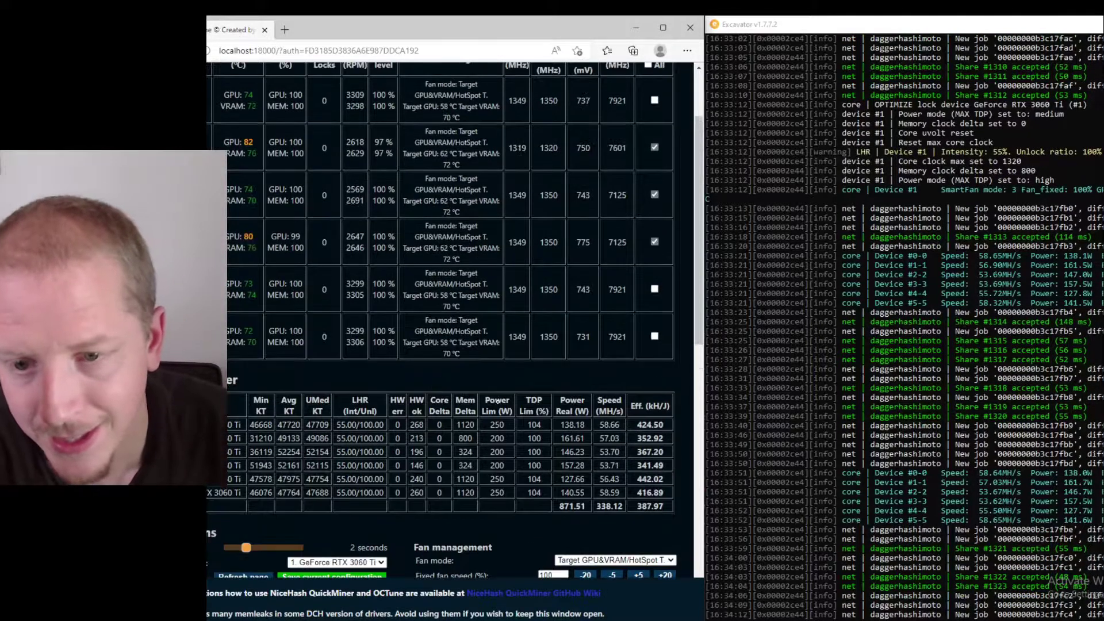
- Deselect the second and fourth cards so only the third RTX 3060 Ti stays selected
scroll(337, 284, up, 3)
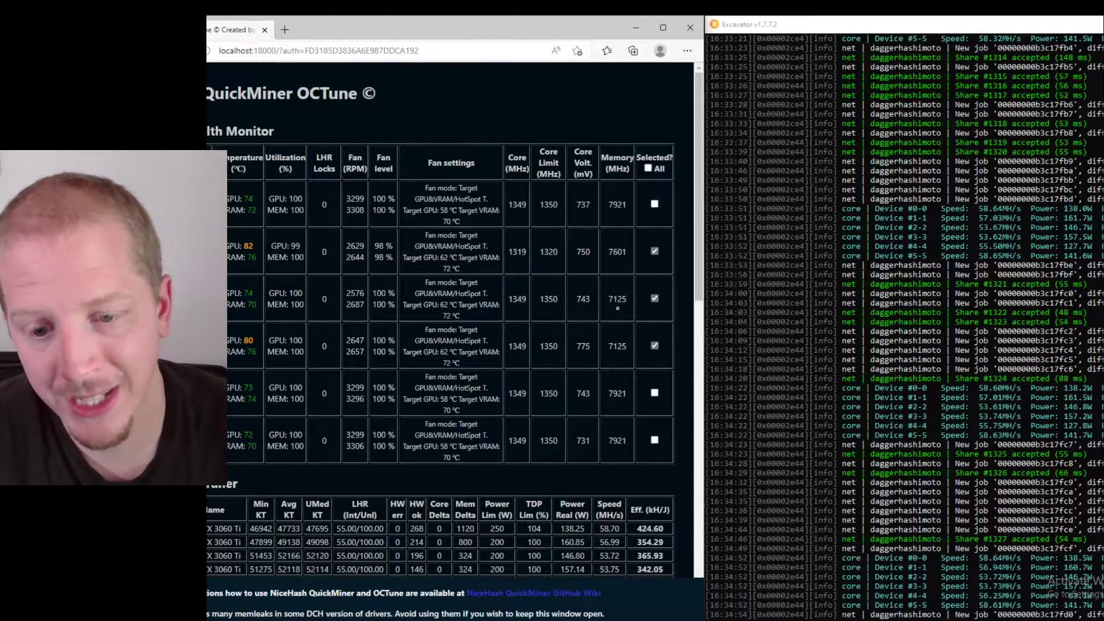
click(655, 251)
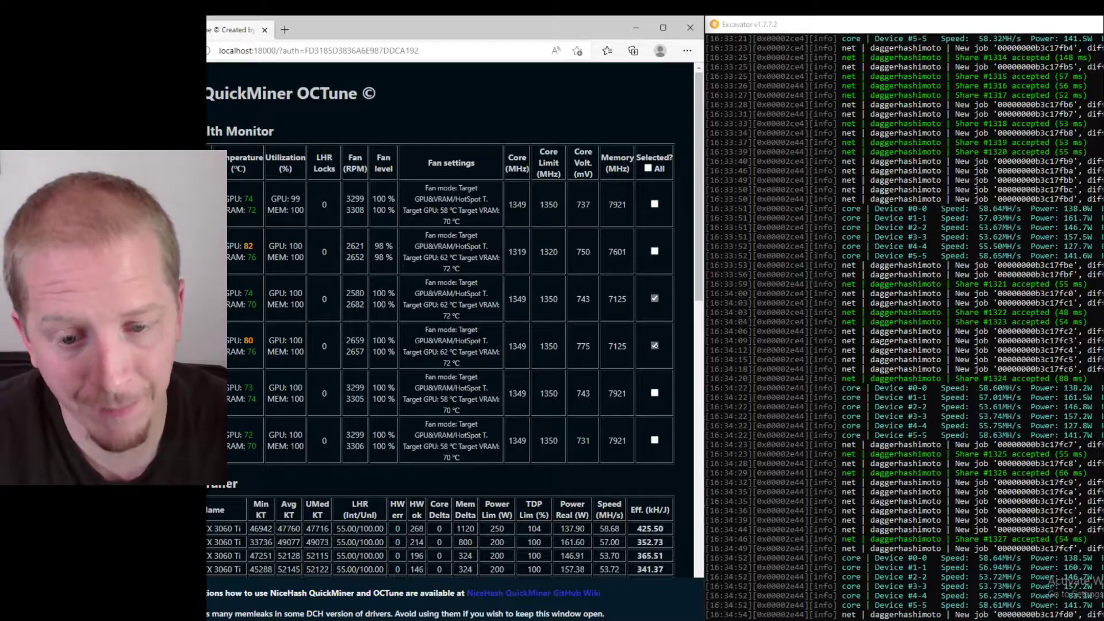
click(654, 346)
click(654, 298)
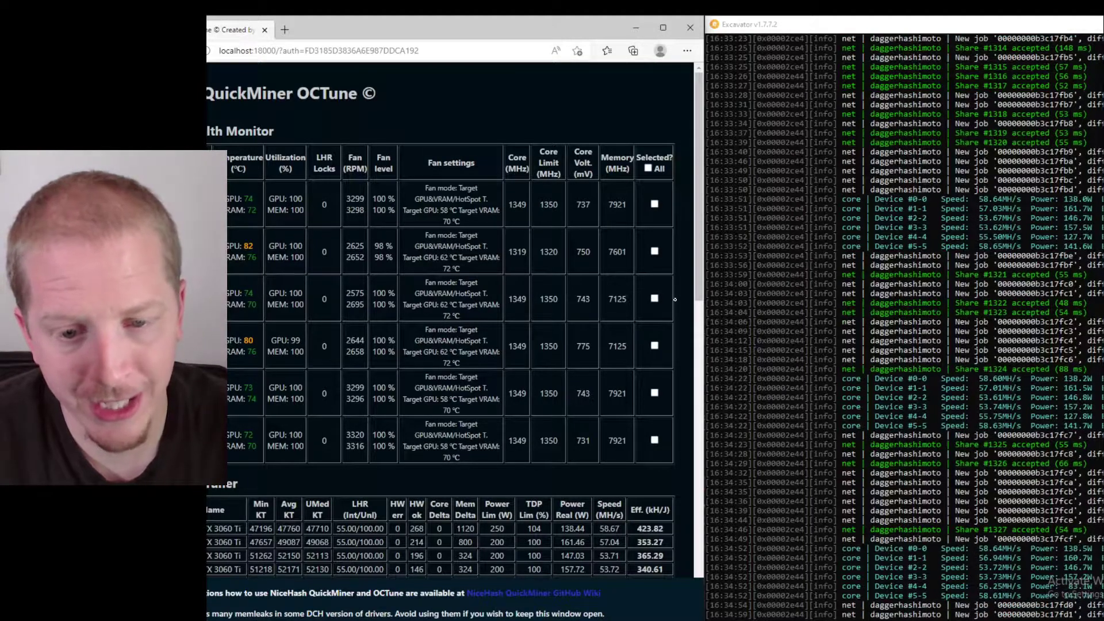
click(655, 299)
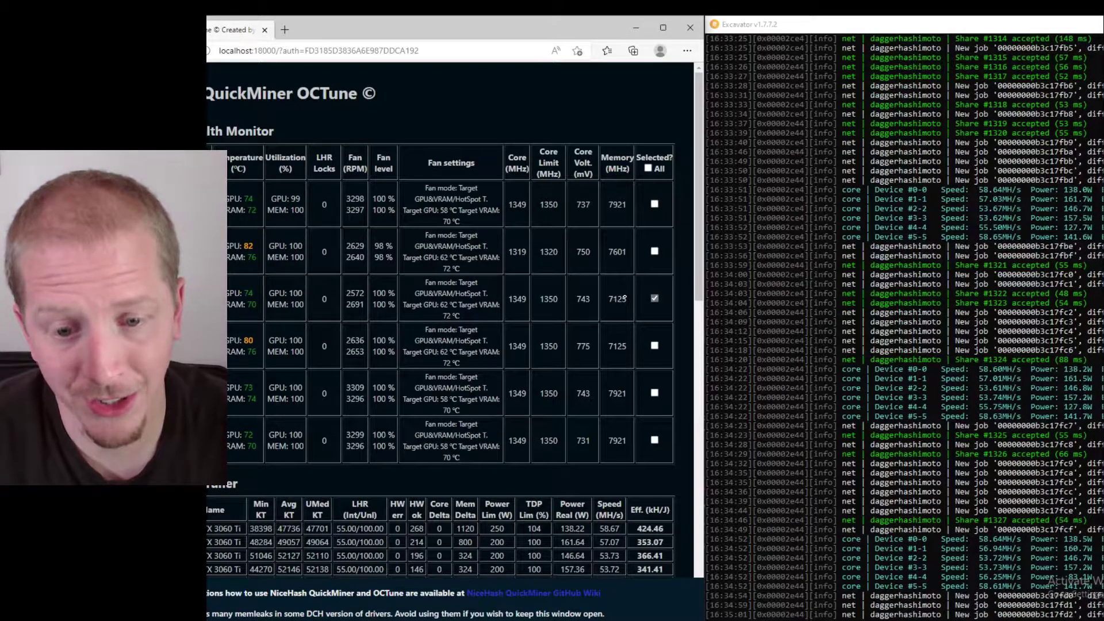
scroll(624, 297, down, 10)
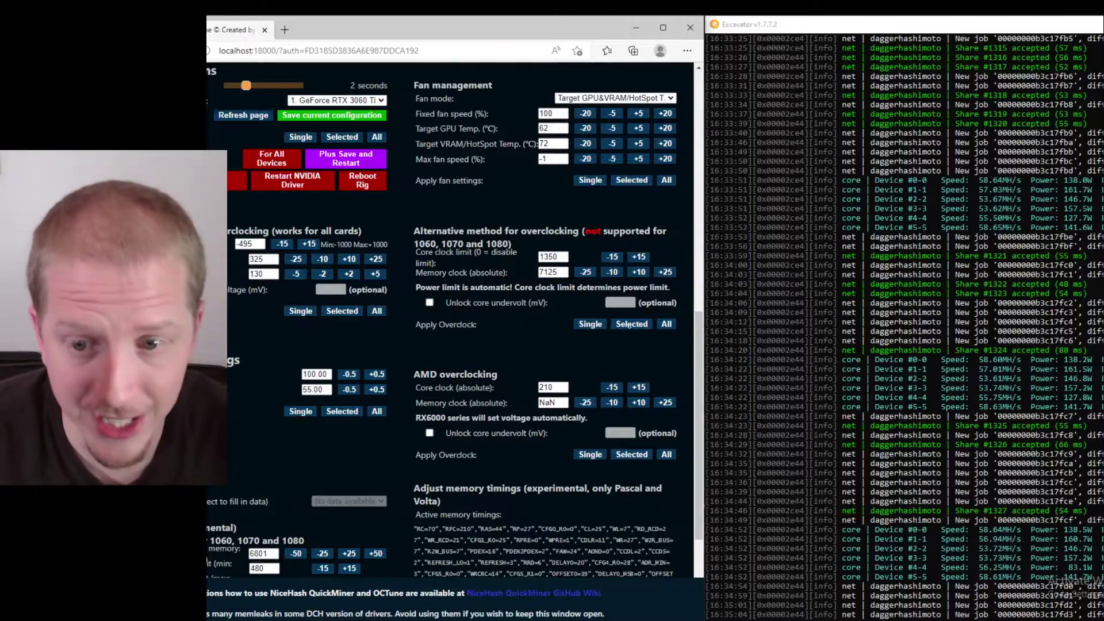
scroll(522, 345, up, 1)
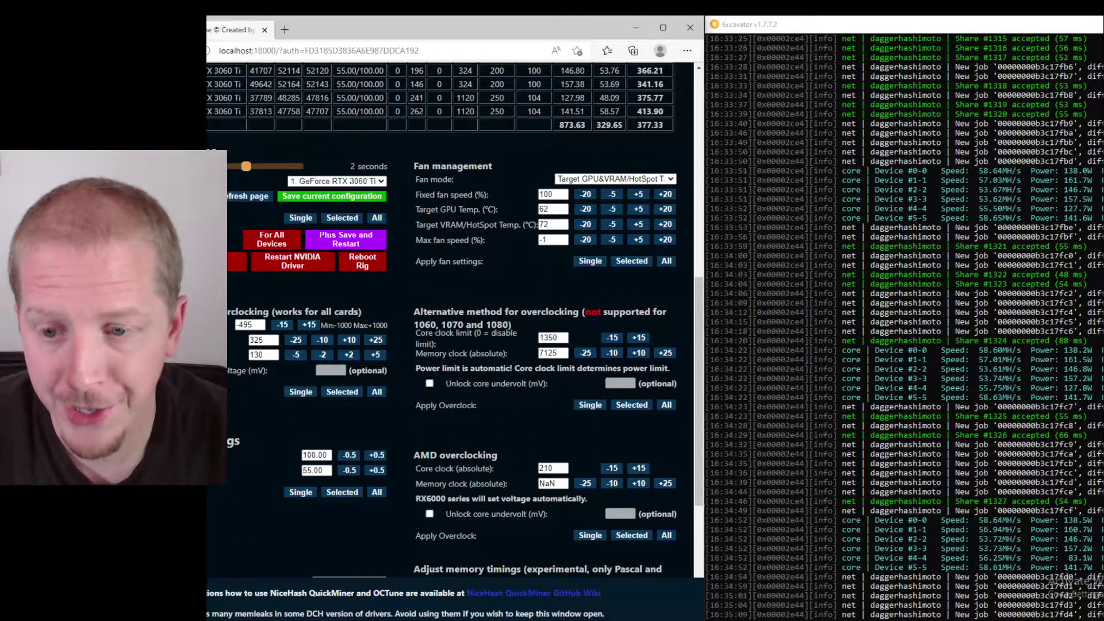
- Open and close the GPU selector dropdown, leaving card 1 chosen
click(351, 181)
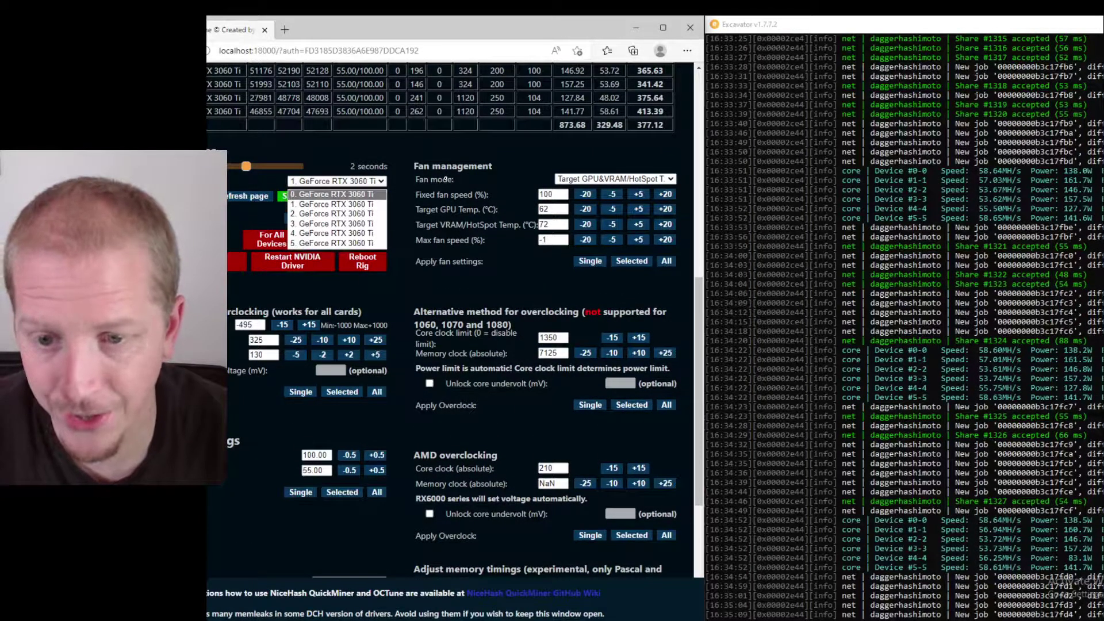
click(336, 205)
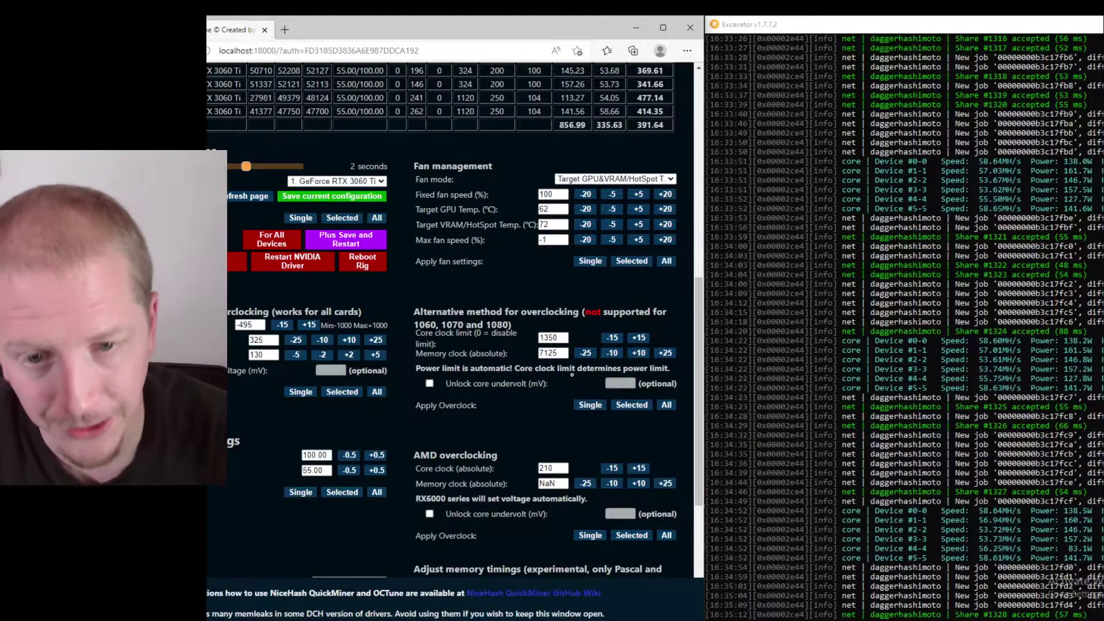
scroll(671, 565, up, 2)
scroll(587, 463, up, 4)
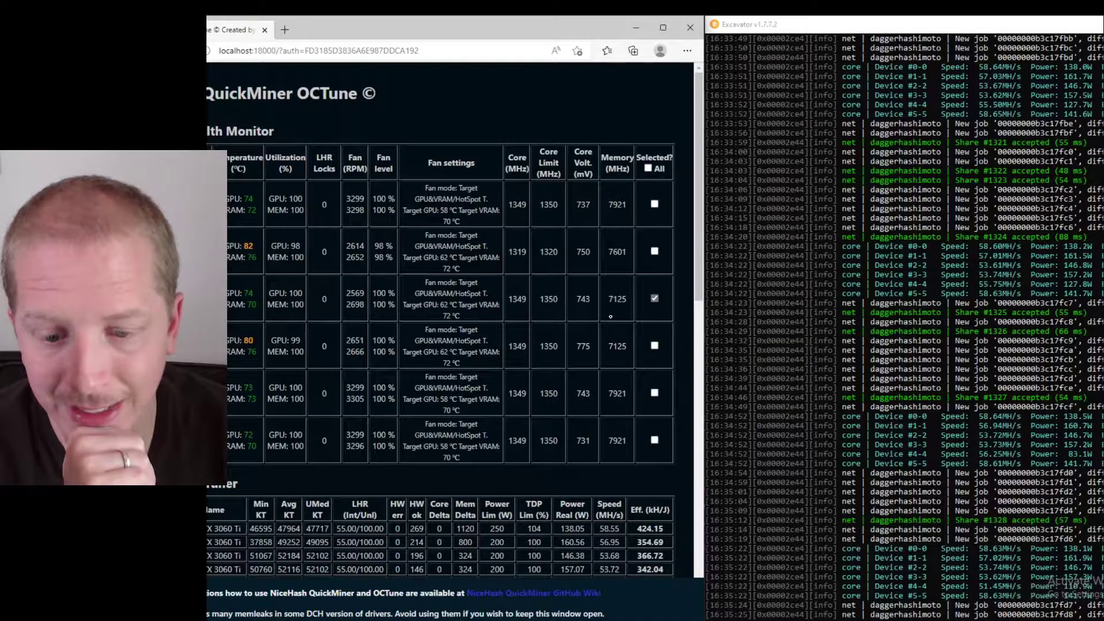
- Scroll to the Fan management and overclocking section below the GPU and miner tables
scroll(609, 475, down, 2)
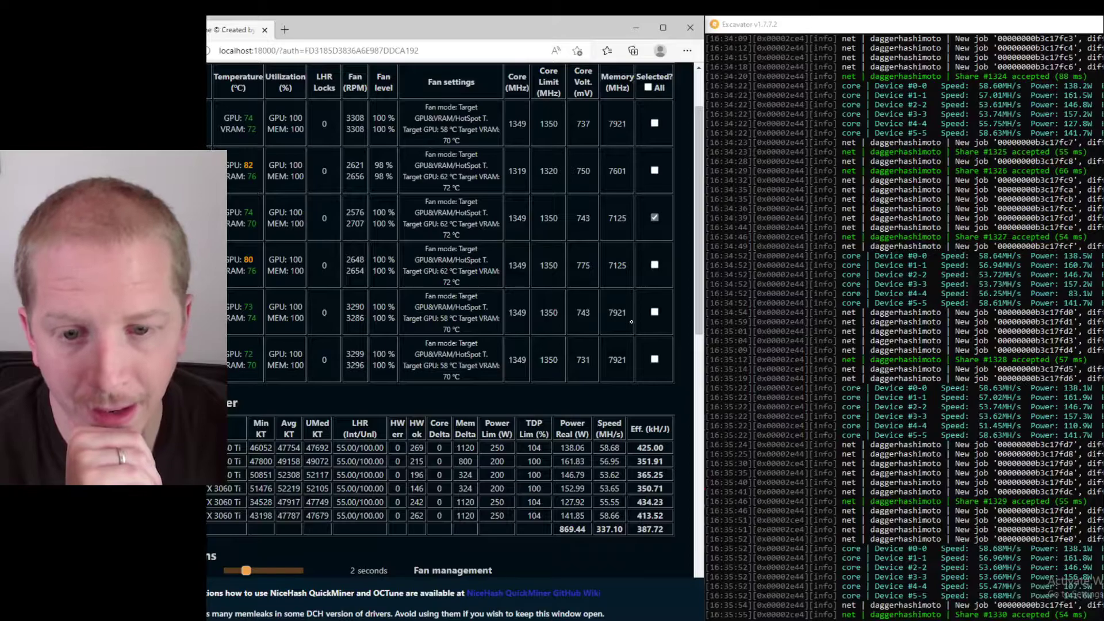
scroll(632, 322, up, 1)
scroll(581, 177, down, 1)
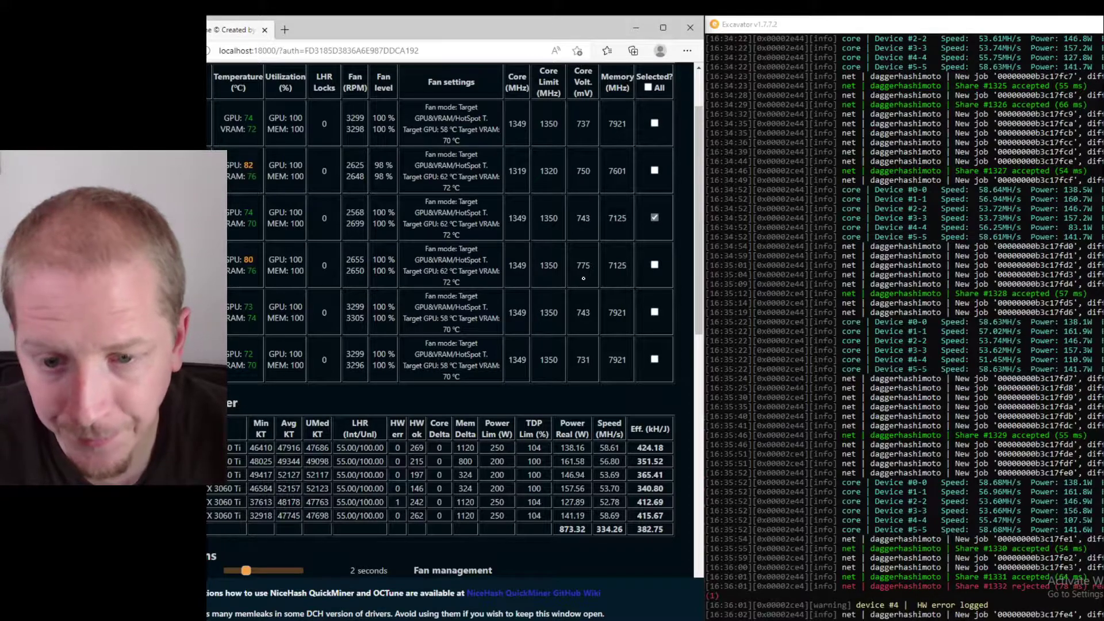
scroll(584, 279, down, 2)
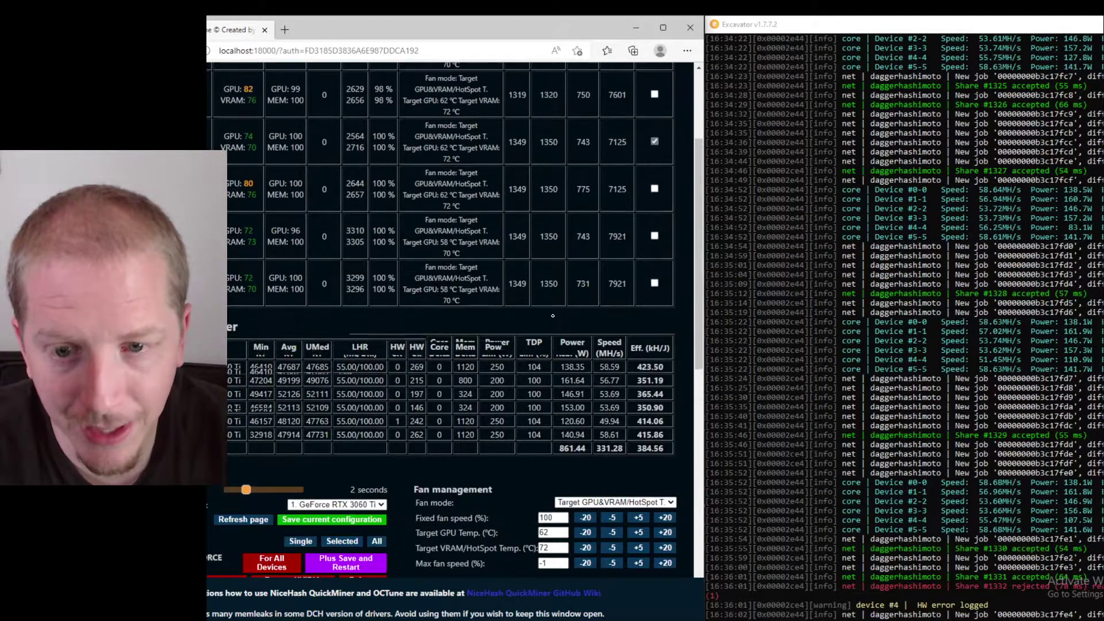
scroll(553, 316, up, 2)
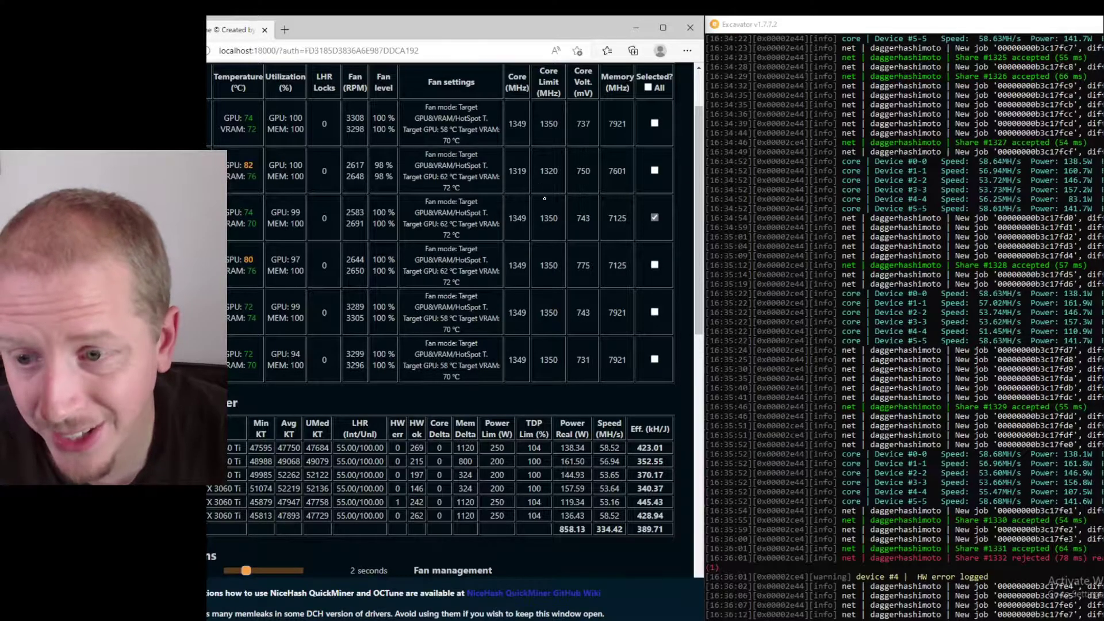
scroll(562, 232, down, 5)
scroll(526, 291, up, 4)
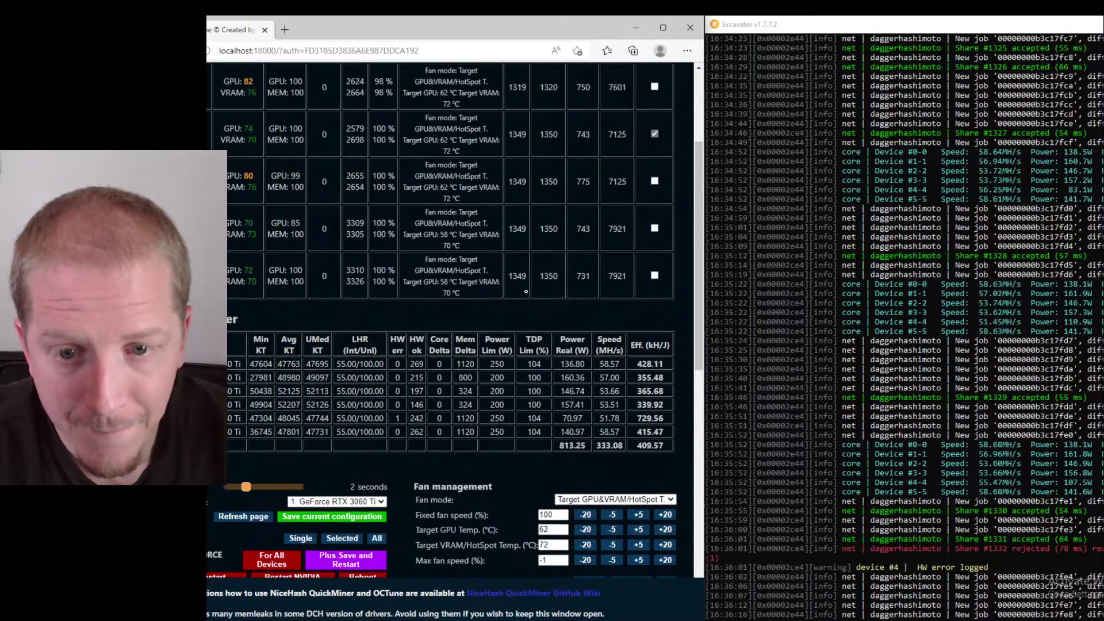
- Replace the 1350 core clock limit with 1300 MHz
scroll(541, 418, down, 5)
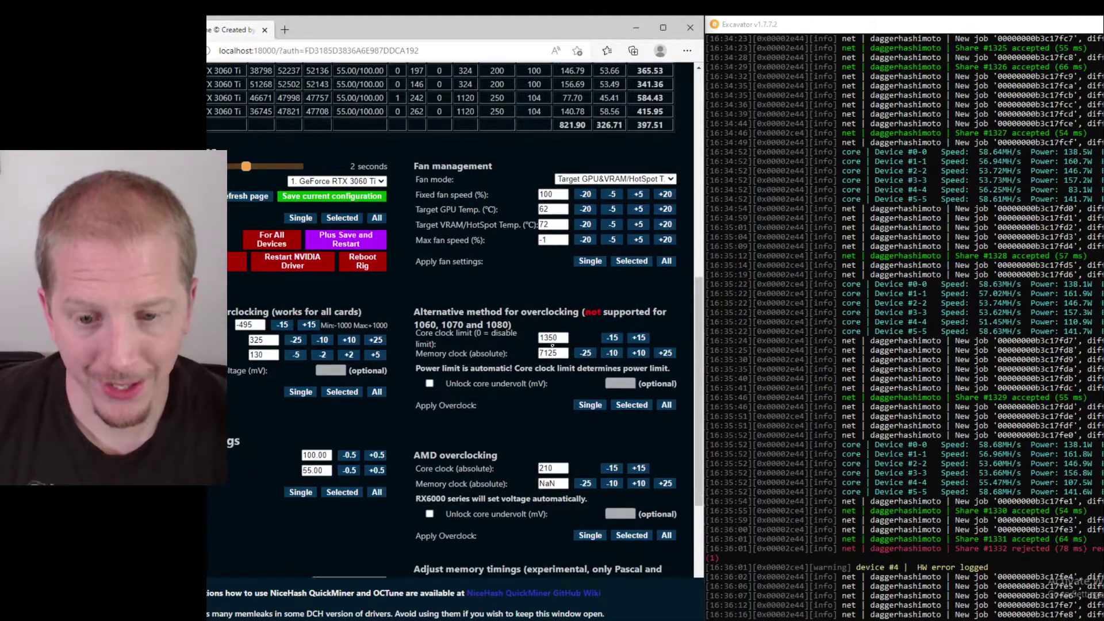
double_click(562, 338)
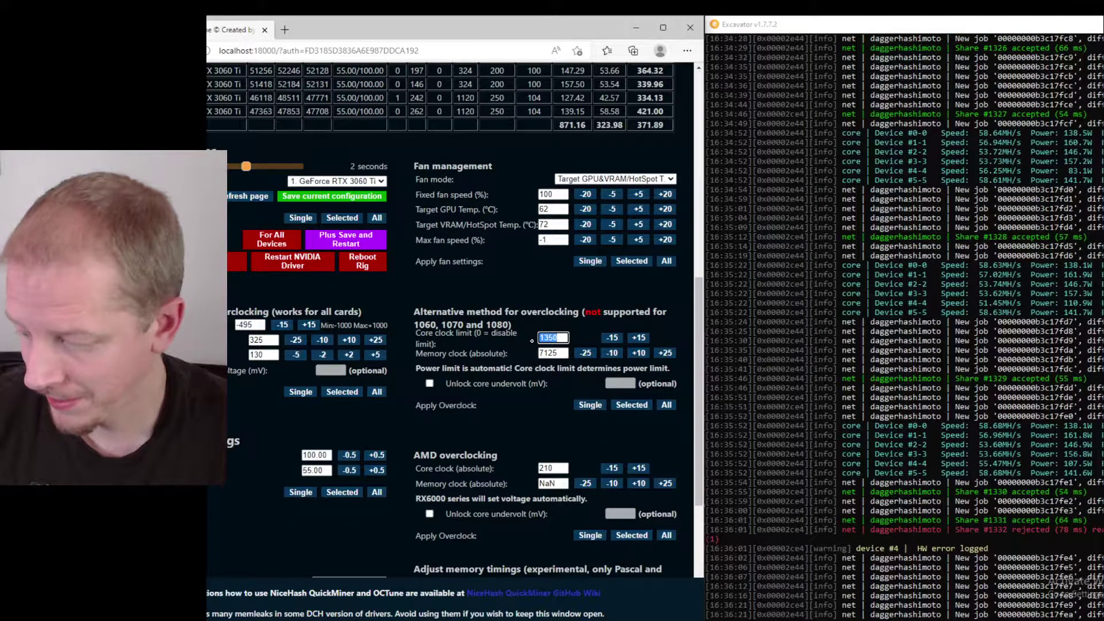
text(1300)
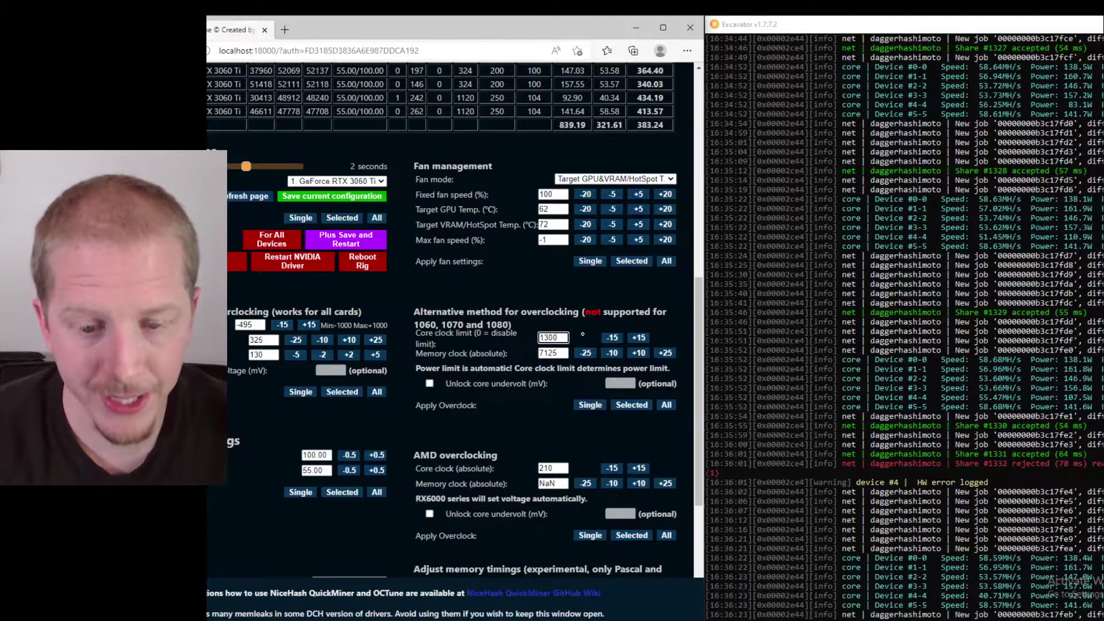
- Add the fourth RTX 3060 Ti to the selection alongside the third card
scroll(583, 334, up, 5)
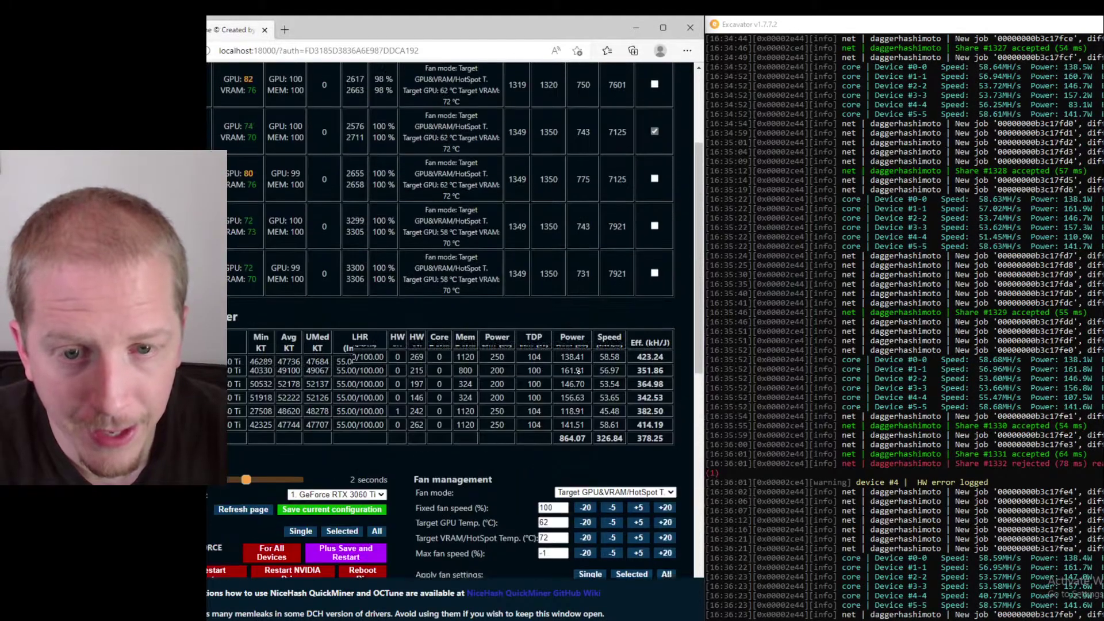
scroll(578, 373, up, 3)
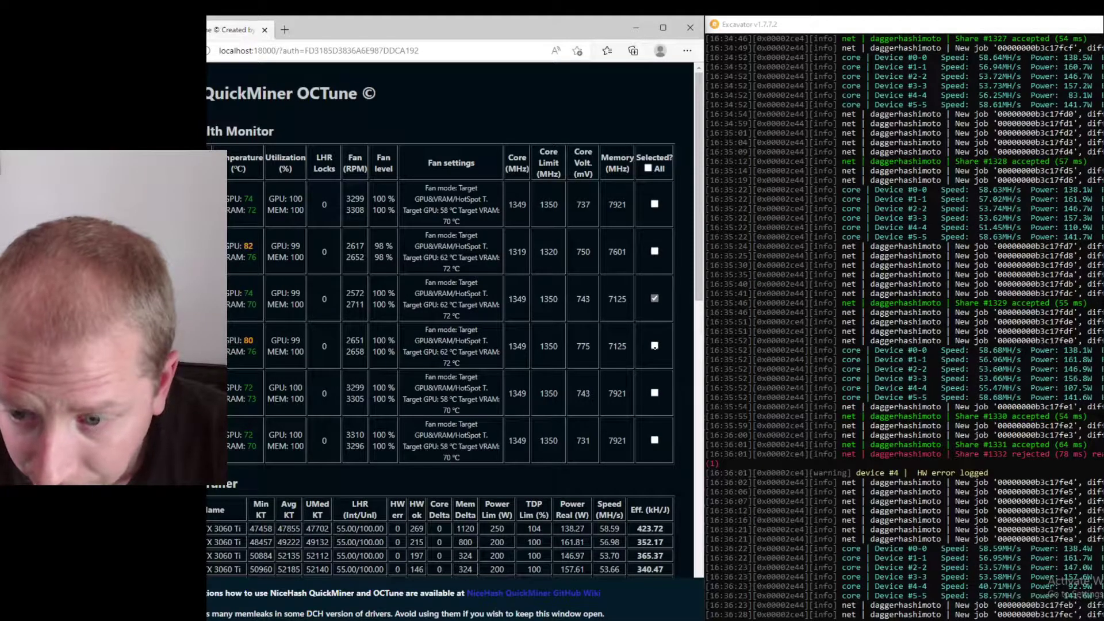
click(654, 346)
scroll(527, 407, down, 3)
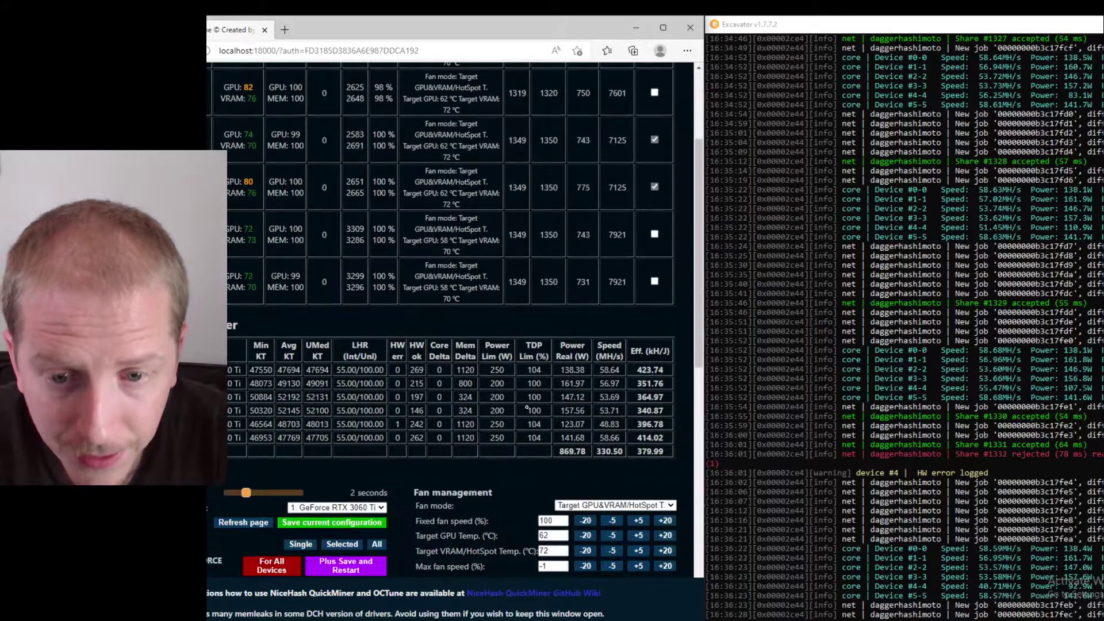
scroll(526, 407, down, 7)
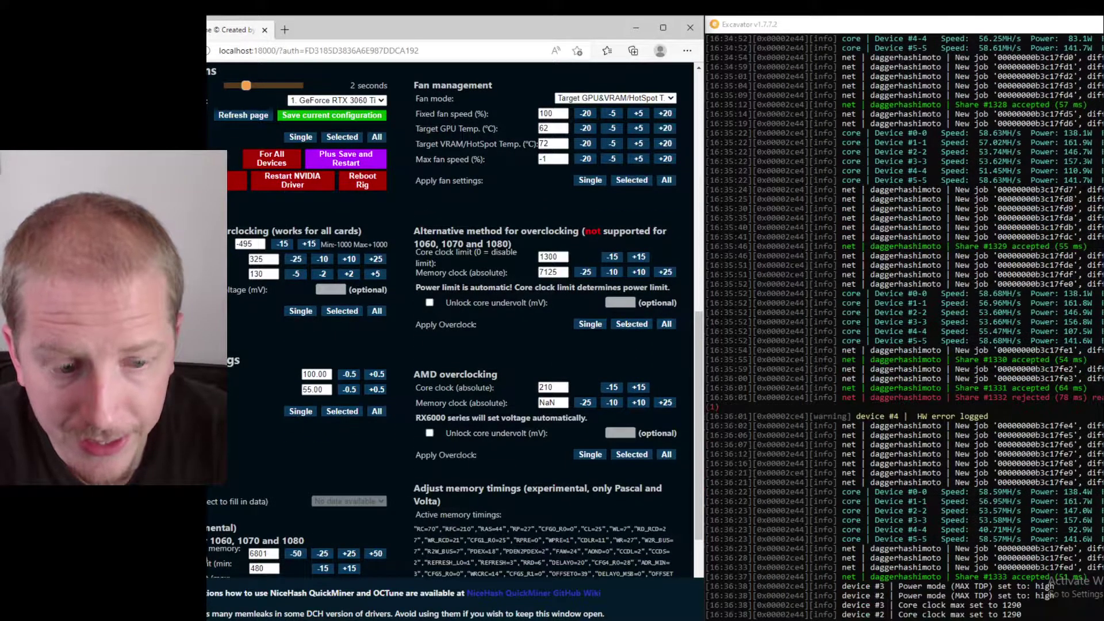
scroll(529, 383, up, 8)
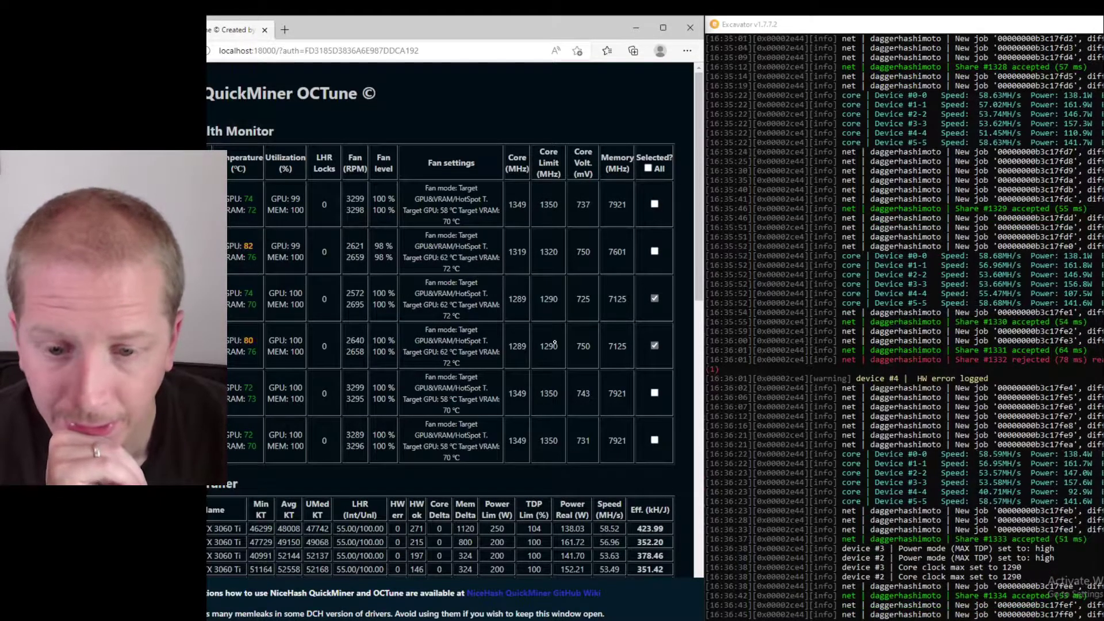
scroll(555, 343, down, 3)
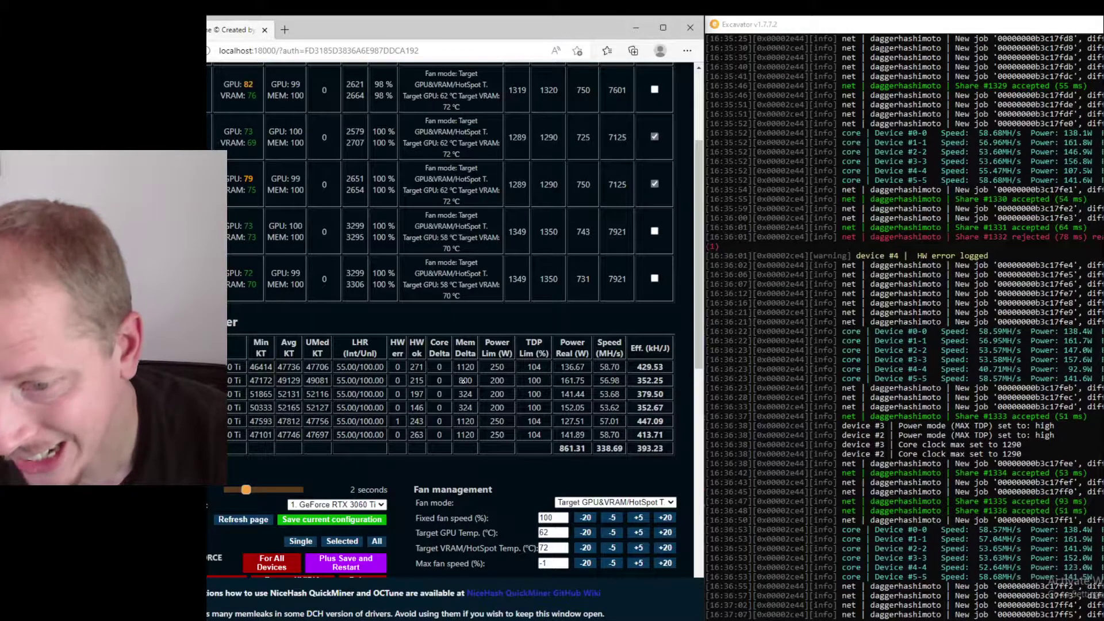
scroll(465, 380, up, 2)
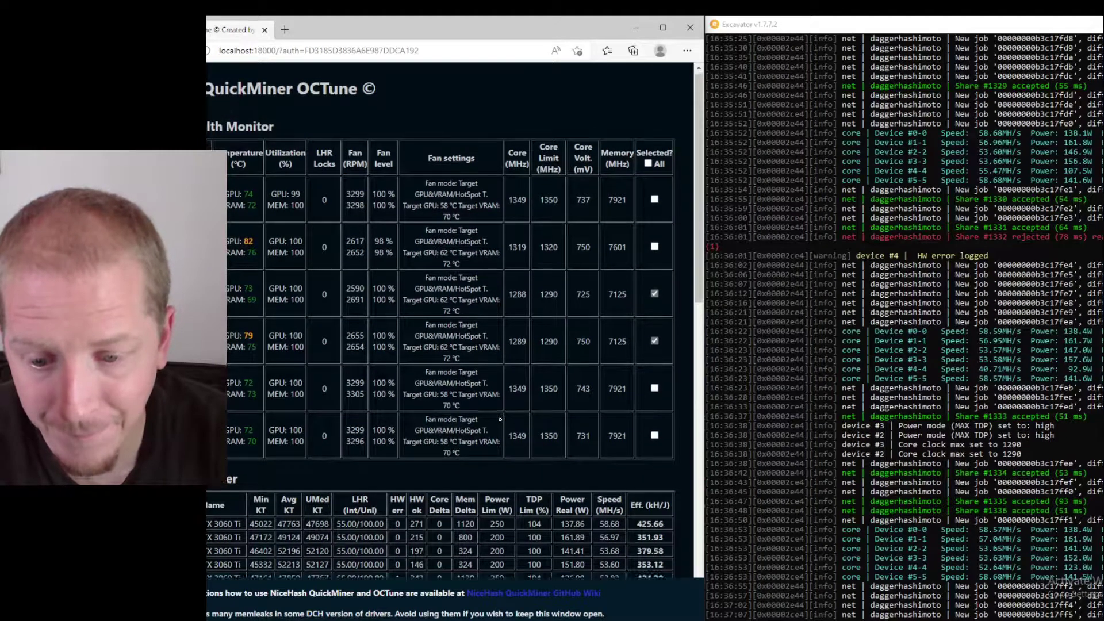
scroll(496, 441, down, 1)
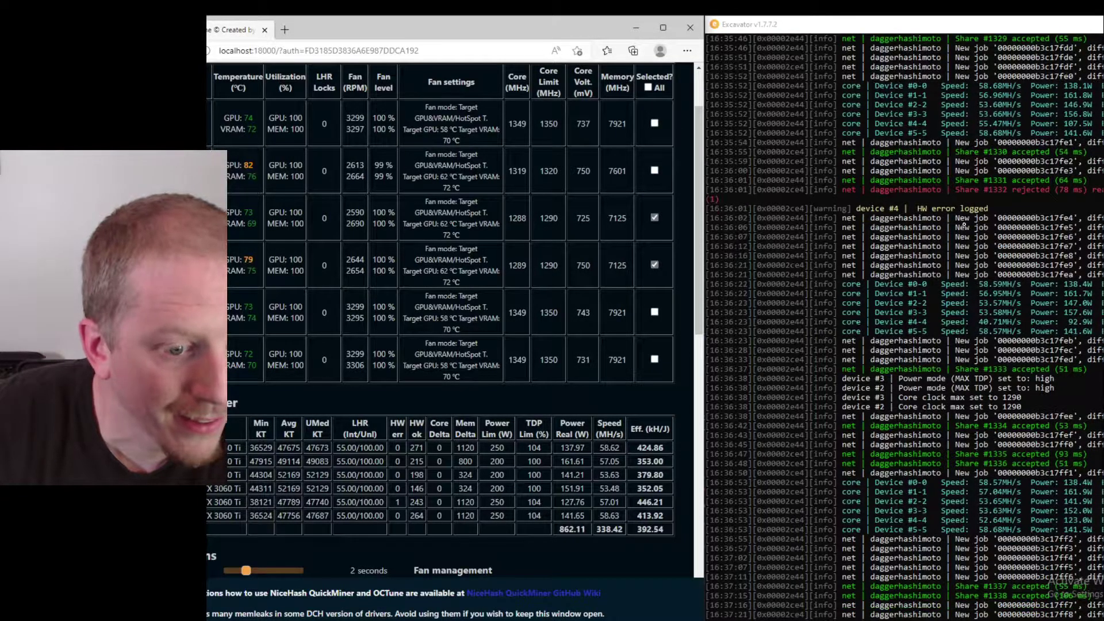
scroll(578, 314, down, 5)
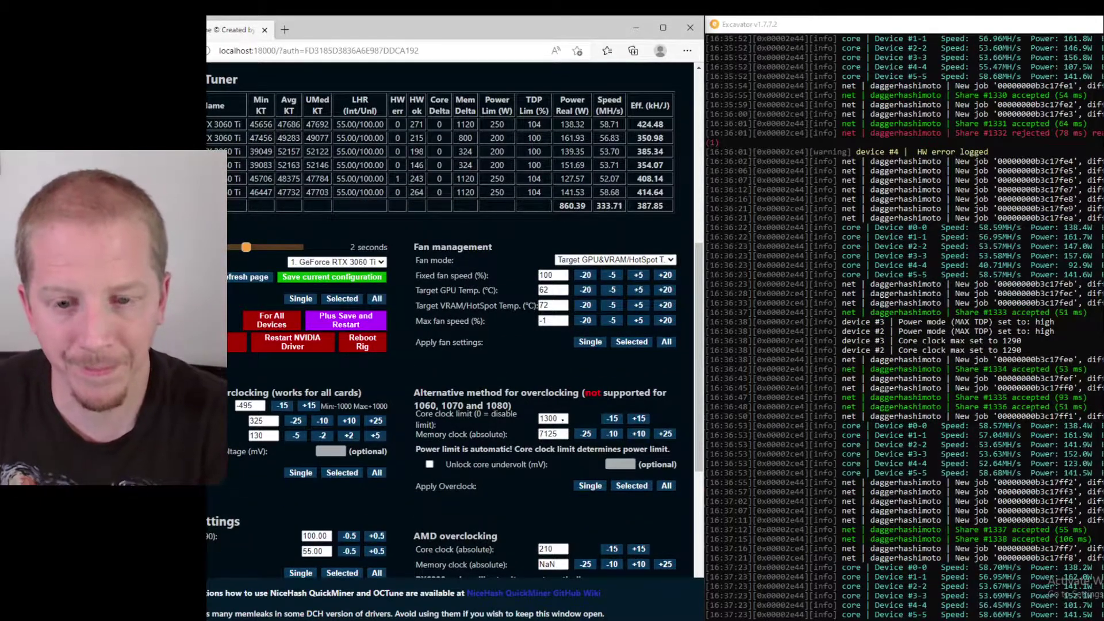
scroll(544, 339, up, 5)
scroll(563, 415, up, 3)
scroll(567, 401, down, 5)
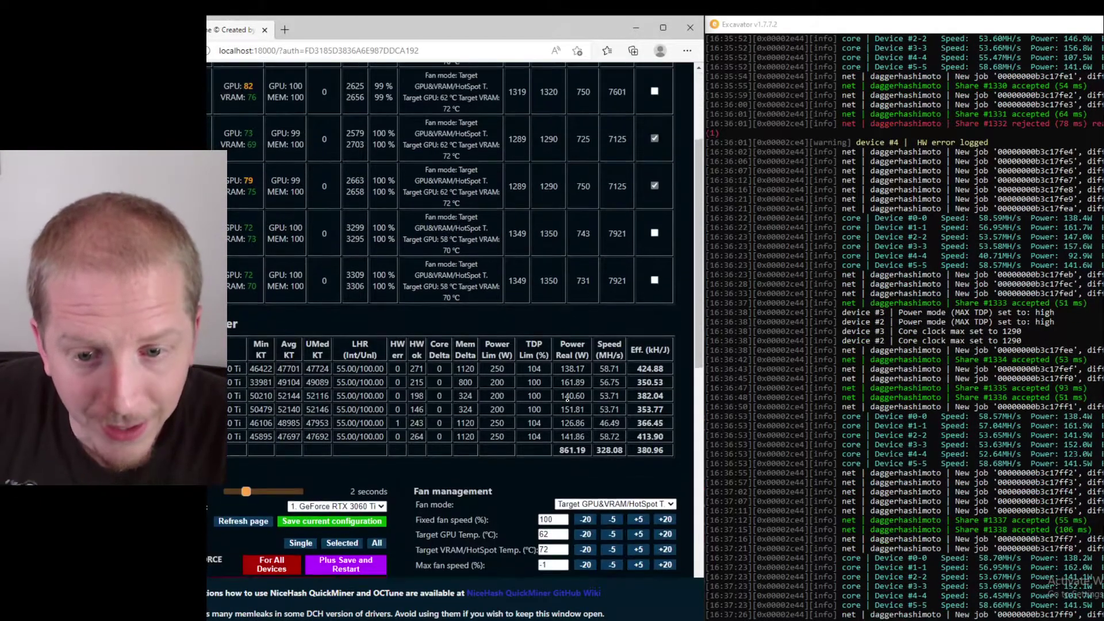
scroll(567, 401, down, 3)
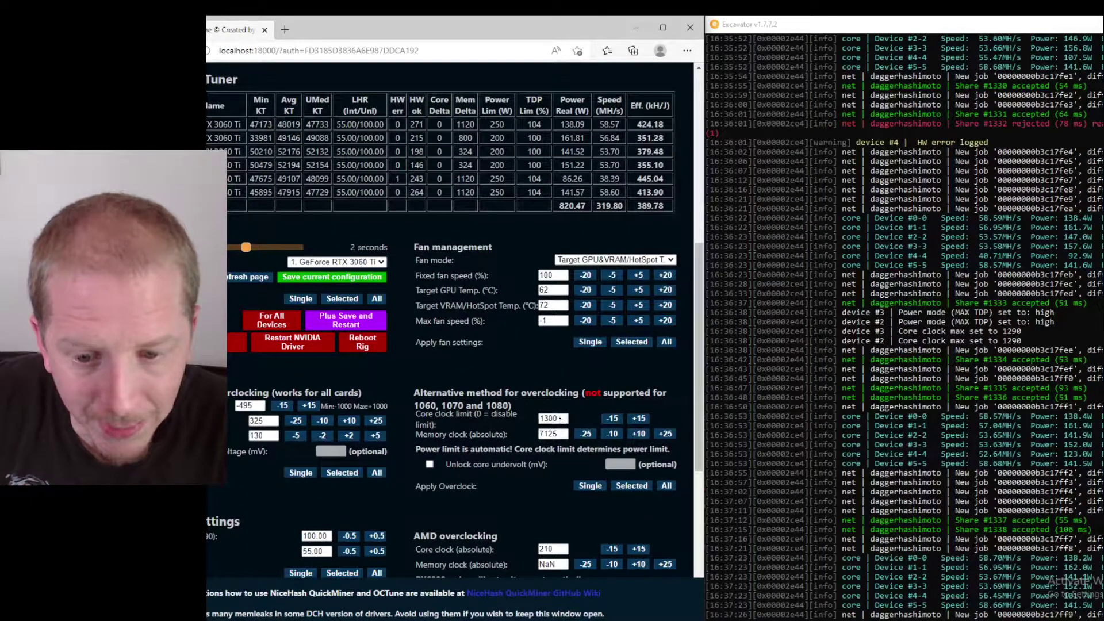
click(560, 418)
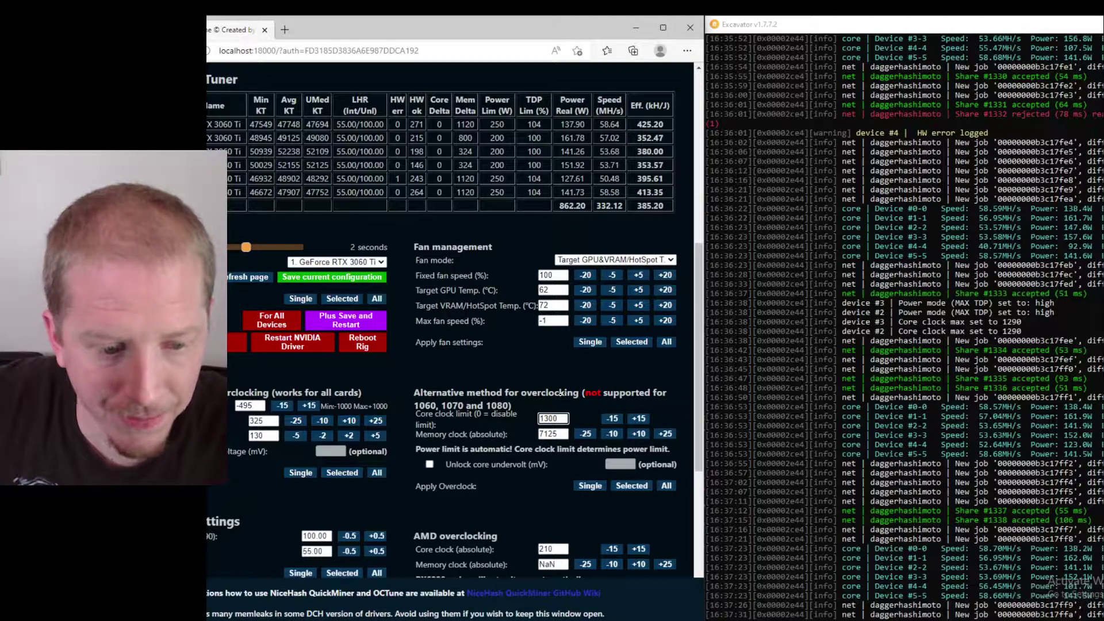
scroll(561, 393, up, 4)
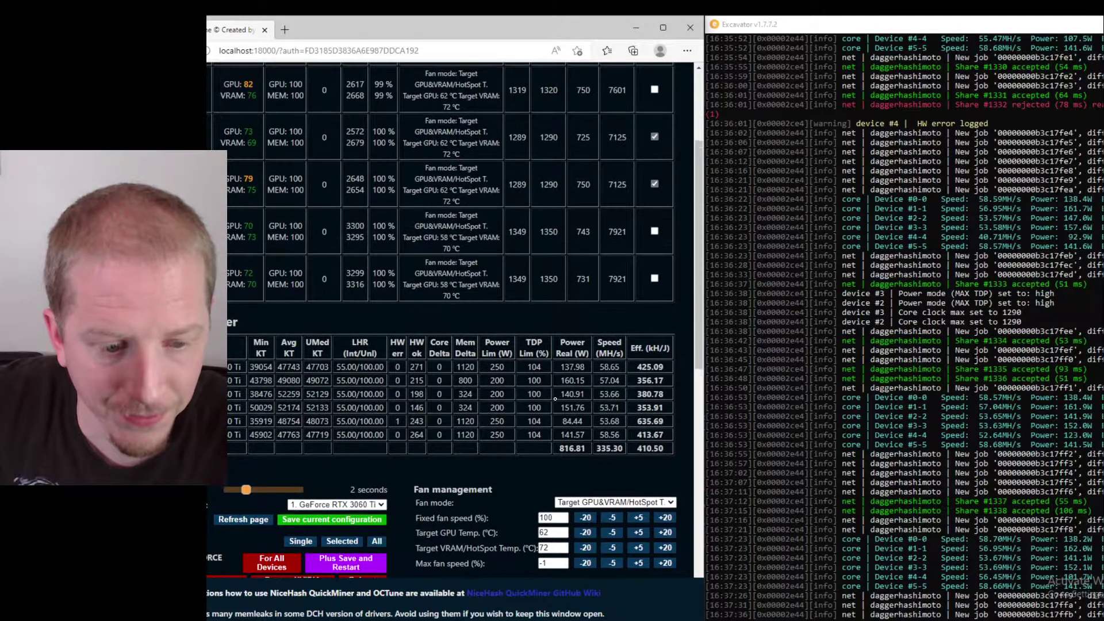
scroll(555, 398, up, 3)
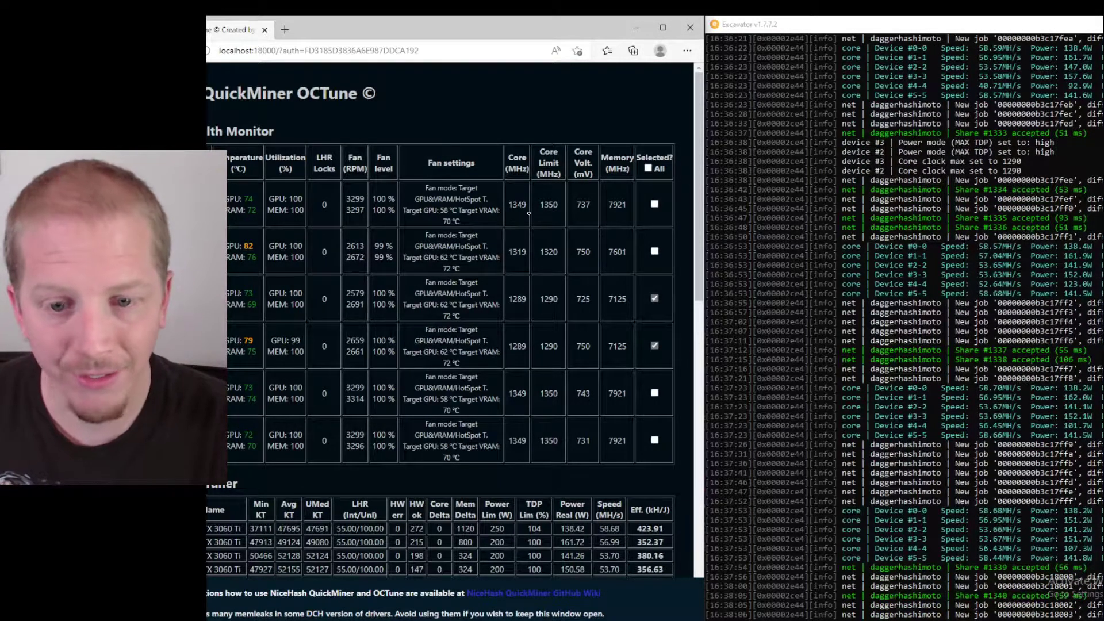
scroll(523, 214, down, 2)
scroll(511, 276, up, 2)
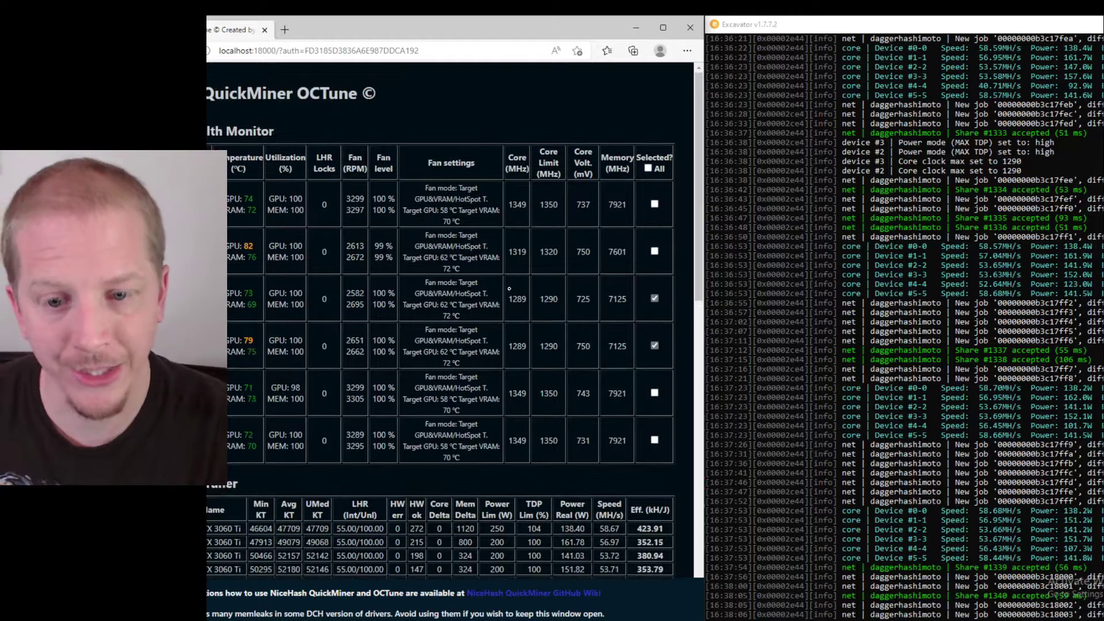